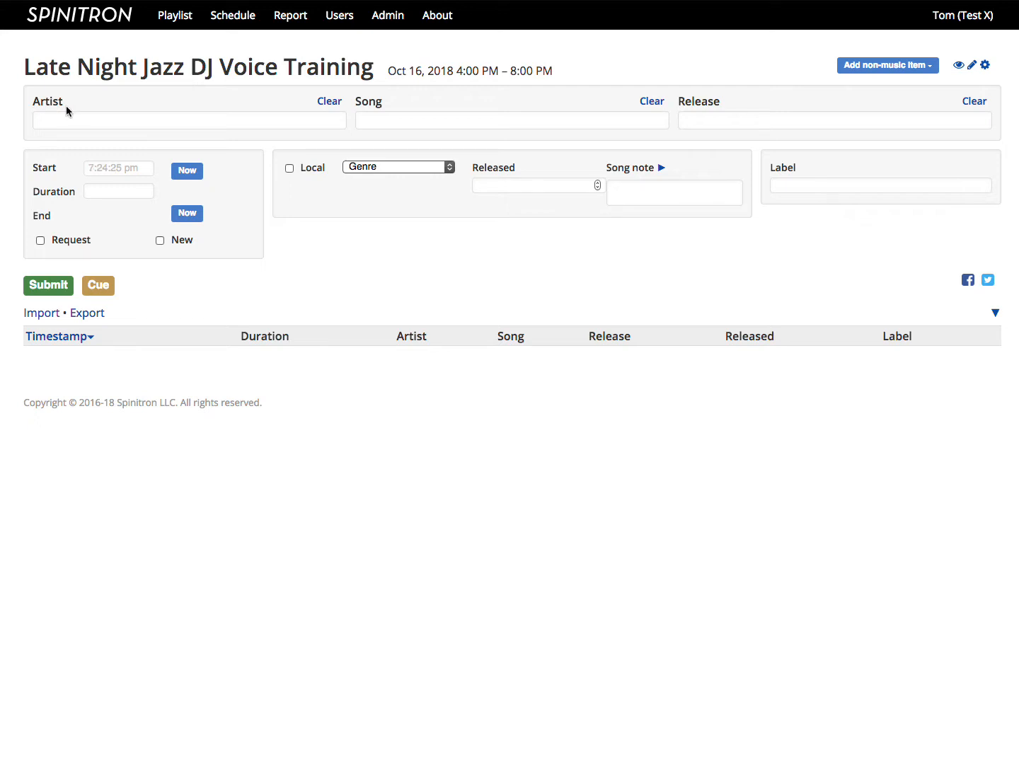
Step: Fill in a new song entry with artist Funki Porcini, song A Rainy Night in England and release Le Banquet Cassio
{"action": "left_click", "coordinate": [56, 116]}
{"action": "type", "text": "Funki P"}
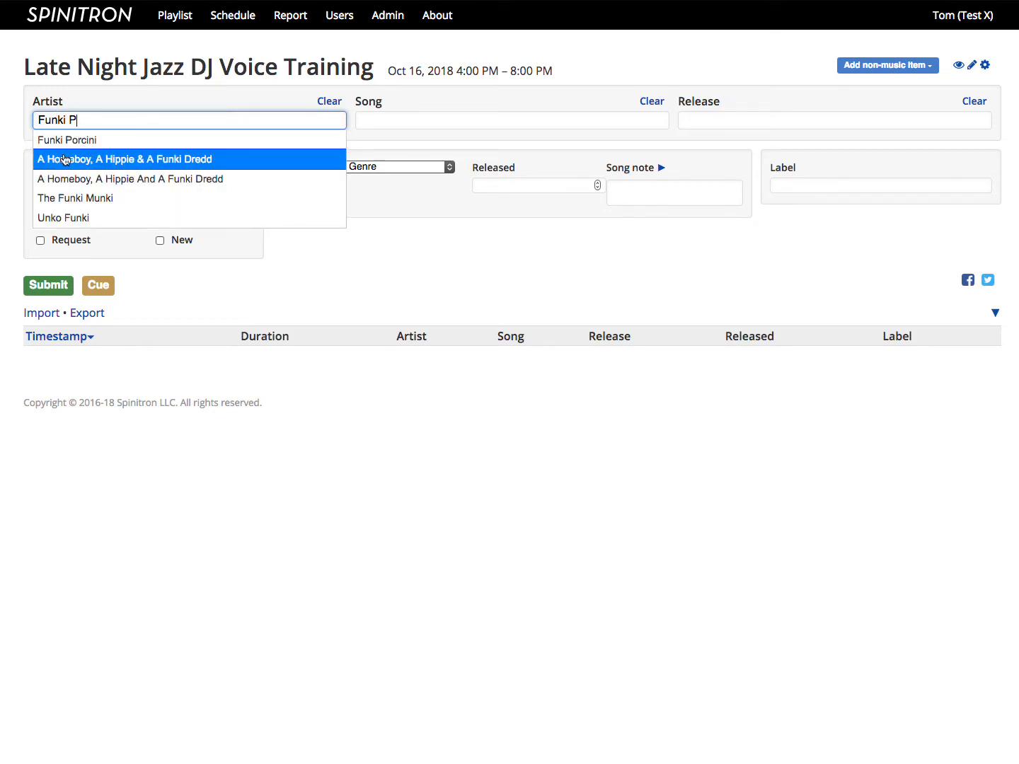
{"action": "left_click", "coordinate": [69, 140]}
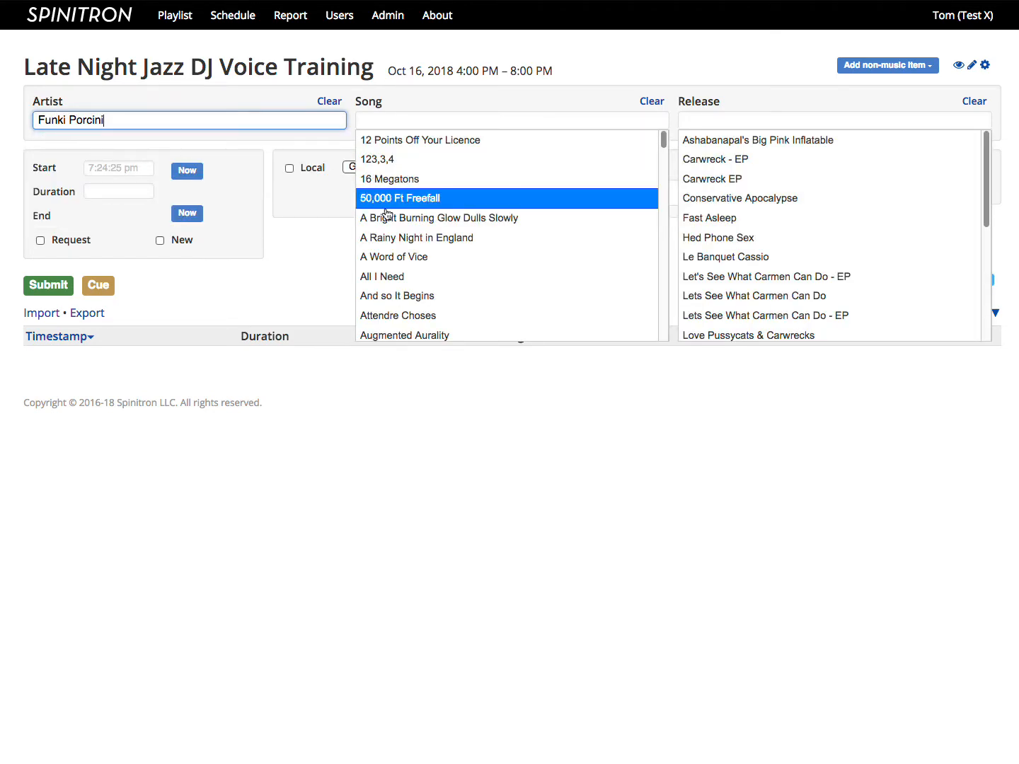
{"action": "left_click", "coordinate": [394, 238]}
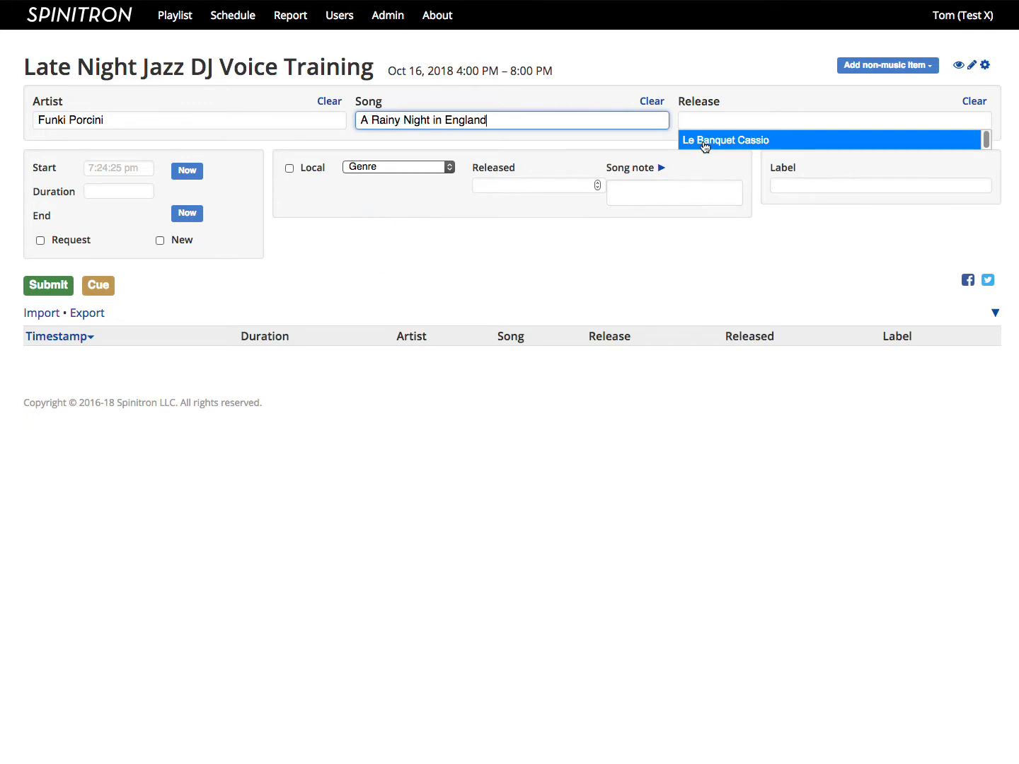
{"action": "left_click", "coordinate": [704, 144]}
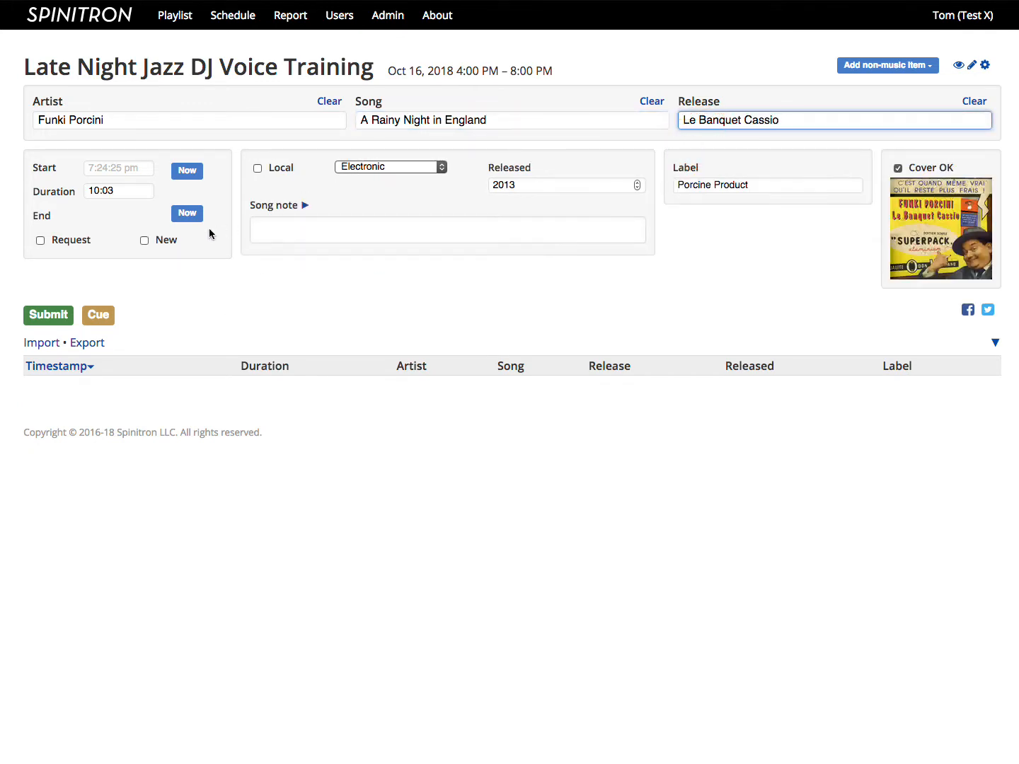
Step: Set the start time of the A Rainy Night in England entry to 4:00pm and submit it to the playlist
{"action": "left_click", "coordinate": [108, 173]}
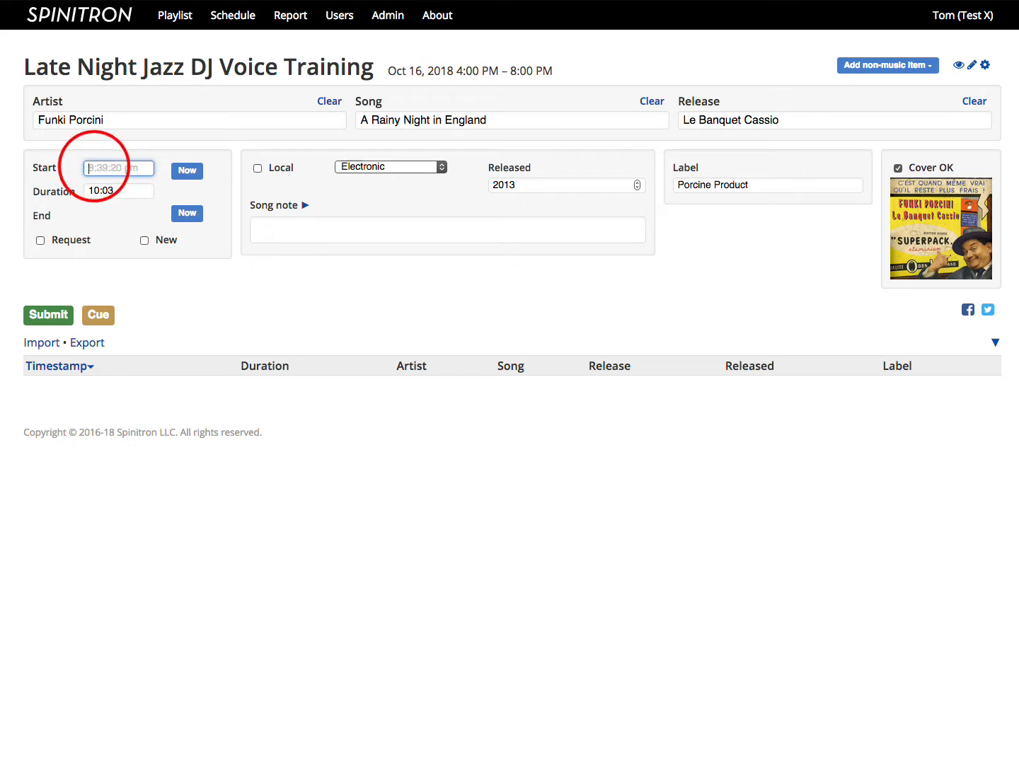
{"action": "type", "text": "4:00pm"}
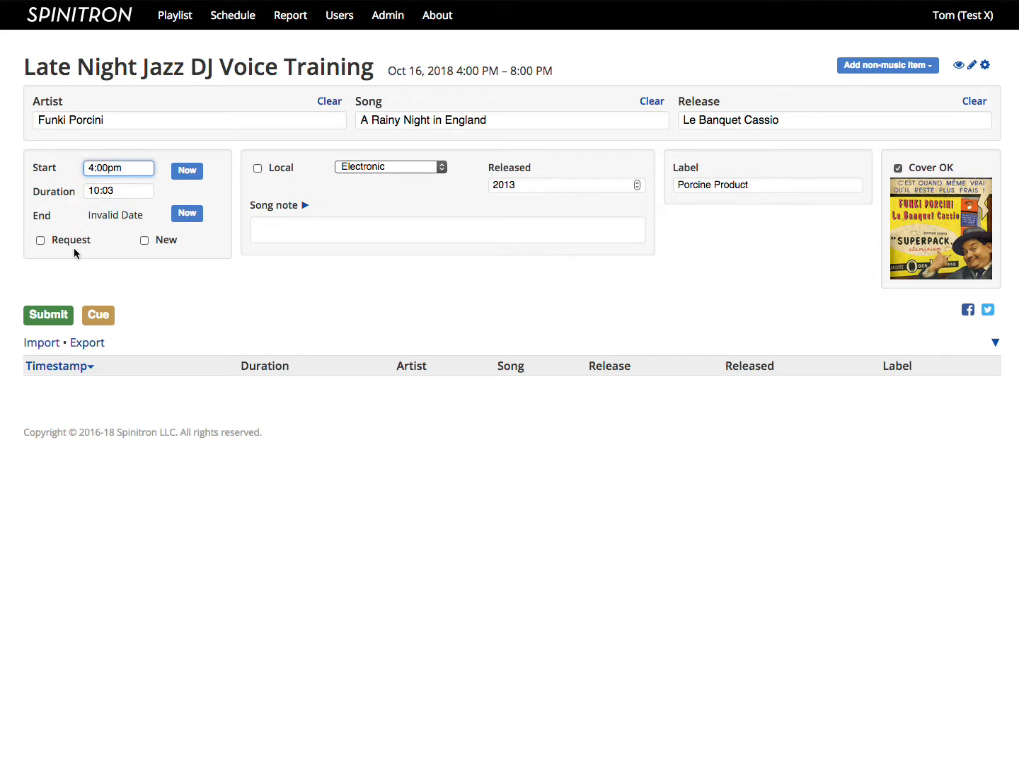
{"action": "left_click", "coordinate": [47, 314]}
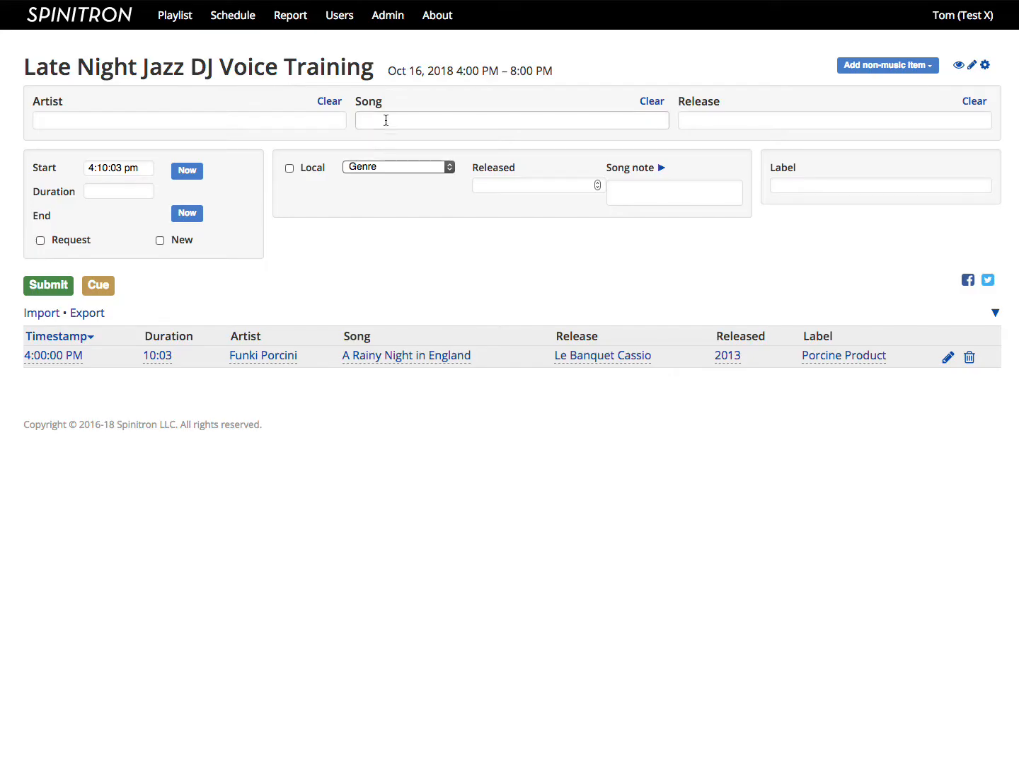
Step: Add the song Atomic Moog 2000 from the release Atomic Moog / Boot the System by Coldcut to the playlist
{"action": "left_click", "coordinate": [384, 118]}
{"action": "type", "text": "Atom"}
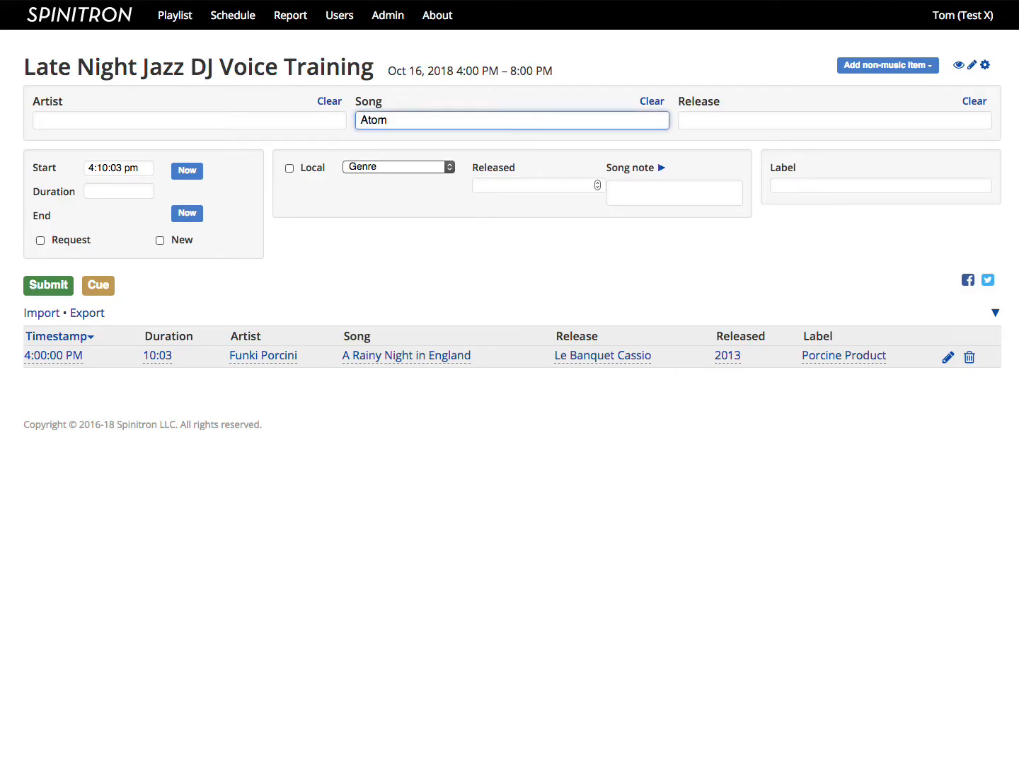
{"action": "type", "text": "ic moo"}
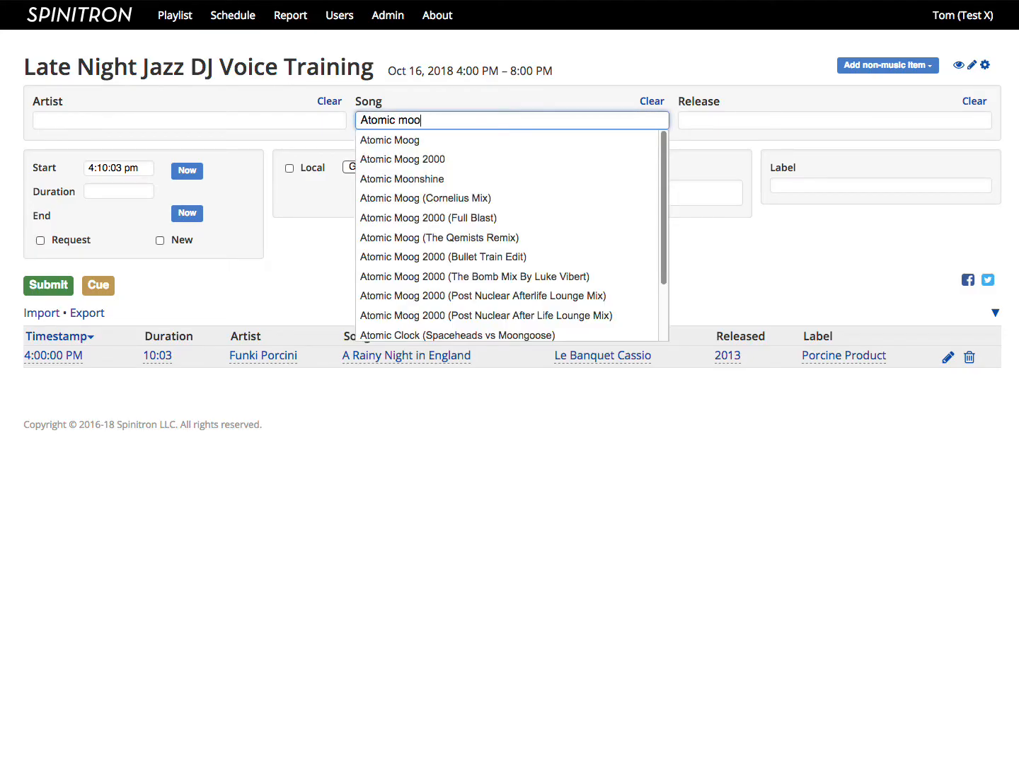
{"action": "left_click", "coordinate": [418, 157]}
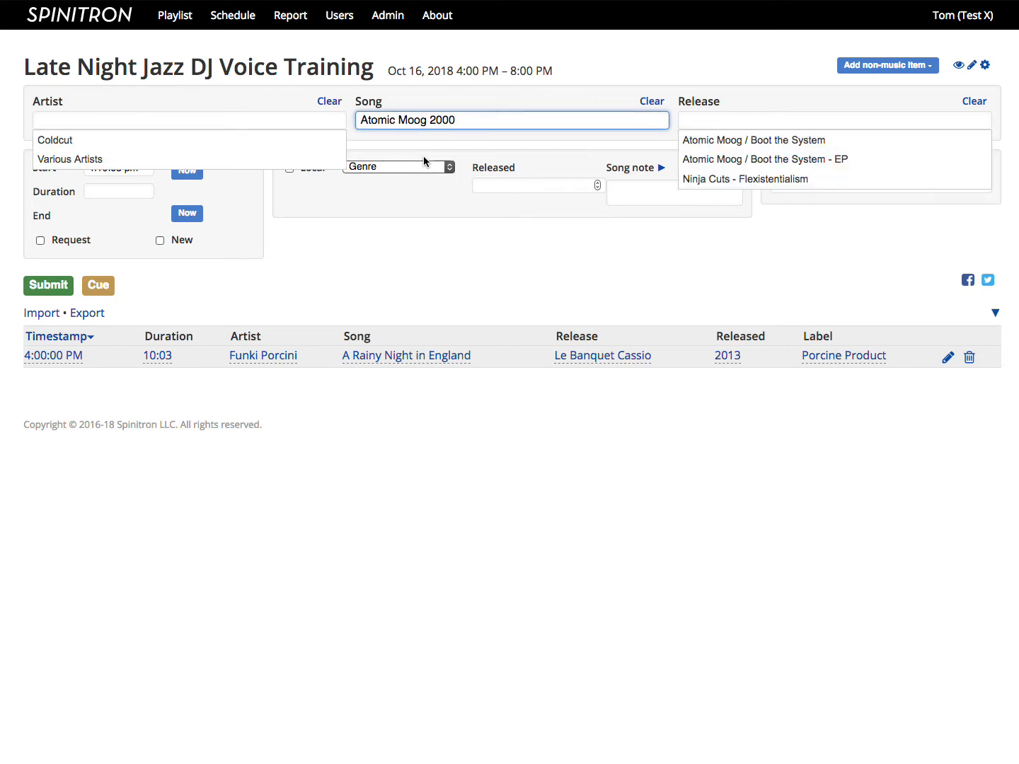
{"action": "left_click", "coordinate": [746, 134]}
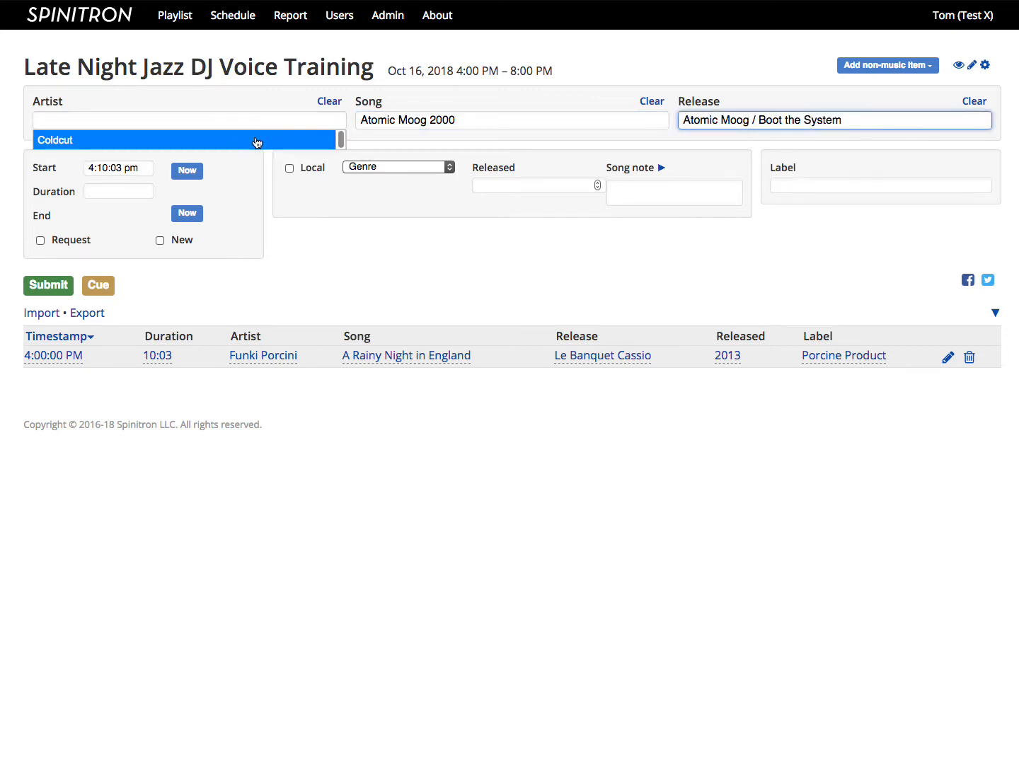
{"action": "left_click", "coordinate": [255, 137]}
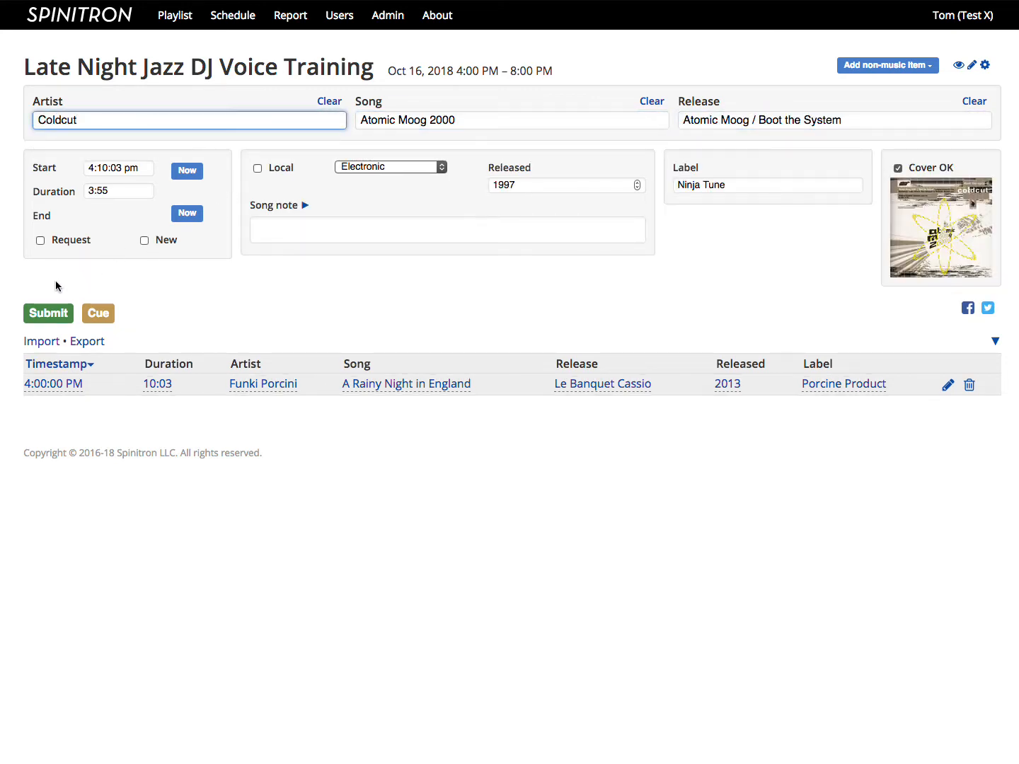
{"action": "left_click", "coordinate": [45, 313]}
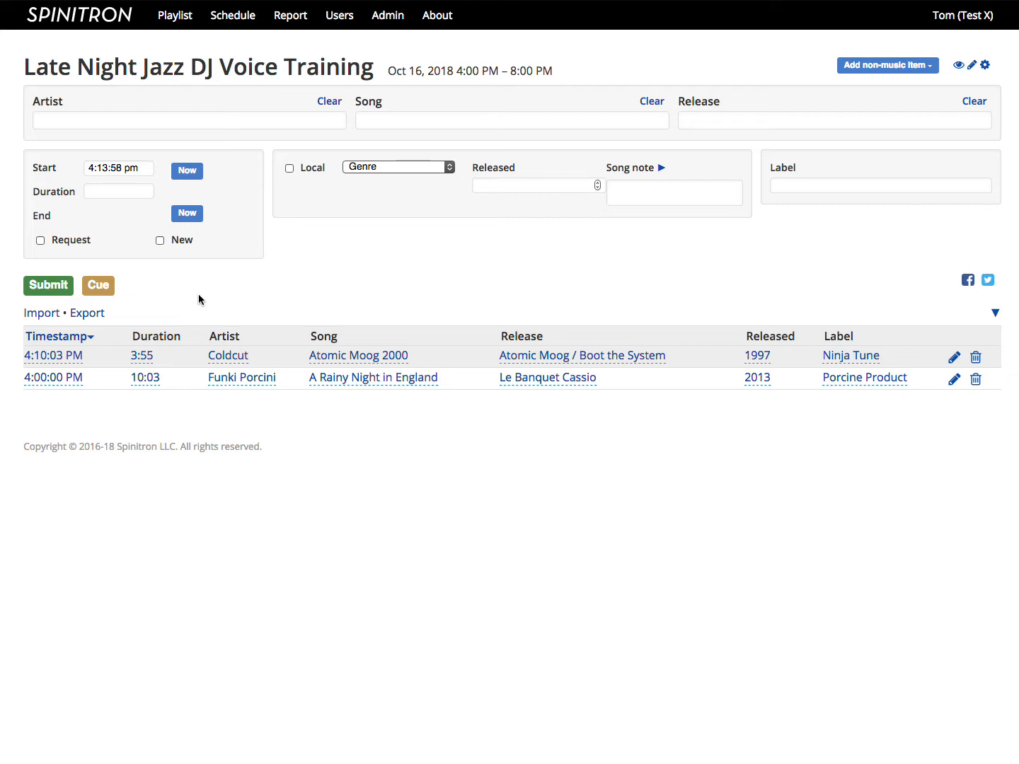
Step: Submit dancing queen by abba and accept the first suggested Dancing Queen match on Atlantic, 1976
{"action": "left_click", "coordinate": [62, 120]}
{"action": "type", "text": "abb"}
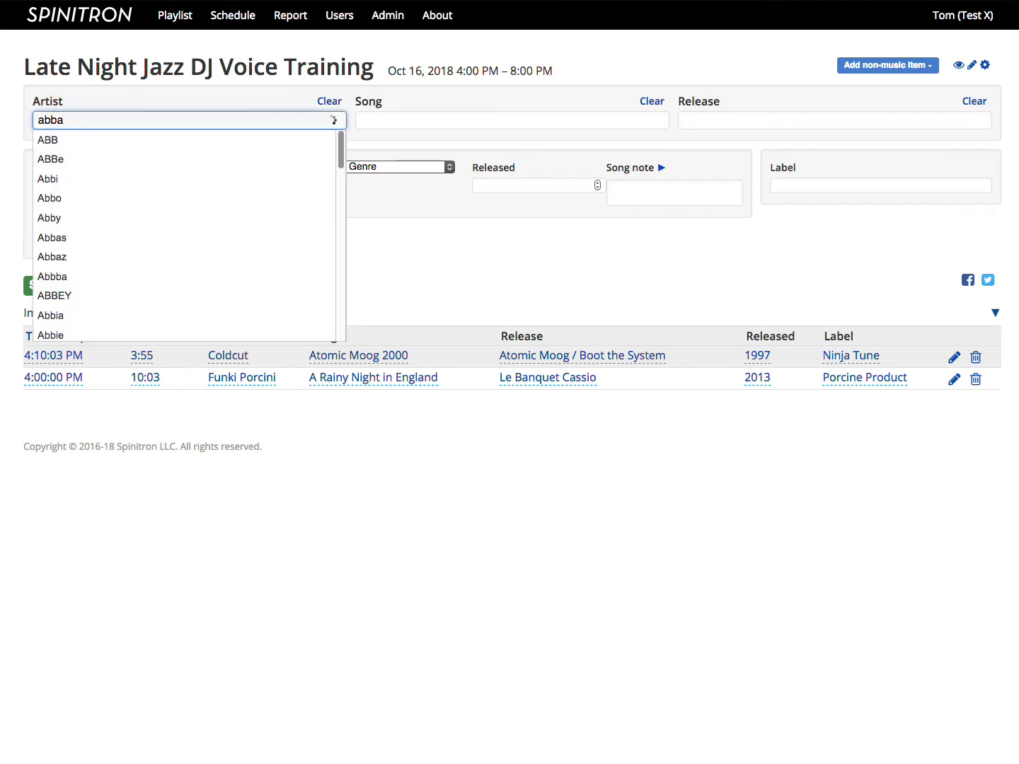
{"action": "type", "text": "a"}
{"action": "key", "text": "Tab"}
{"action": "type", "text": "da"}
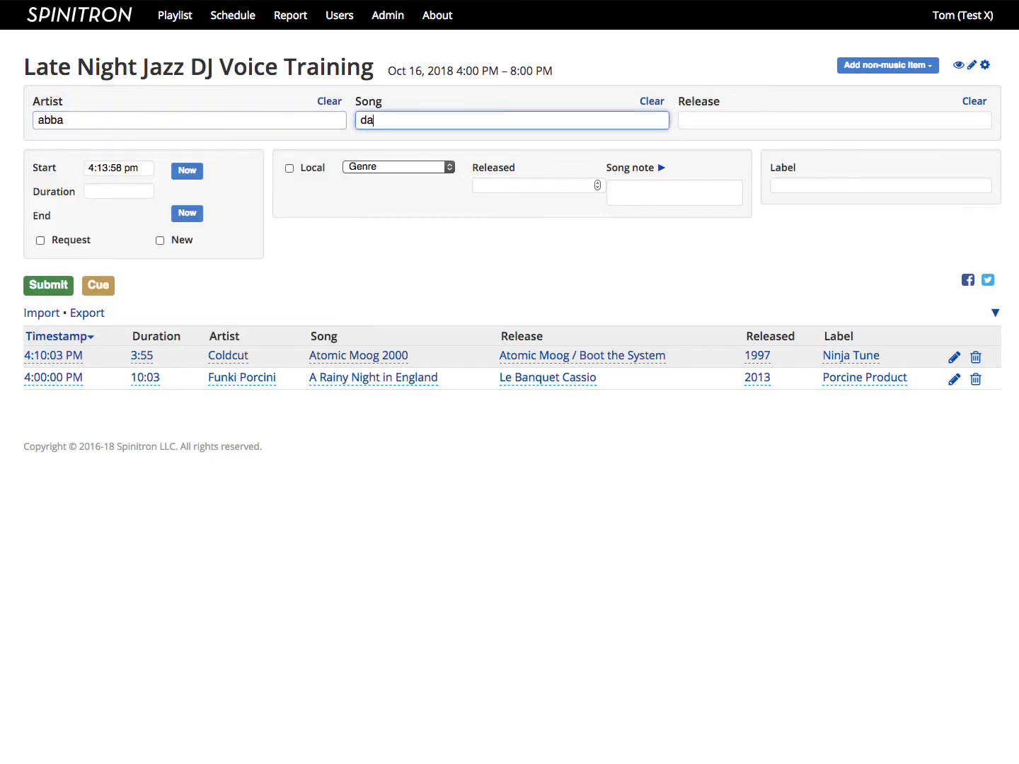
{"action": "type", "text": "ncing queen"}
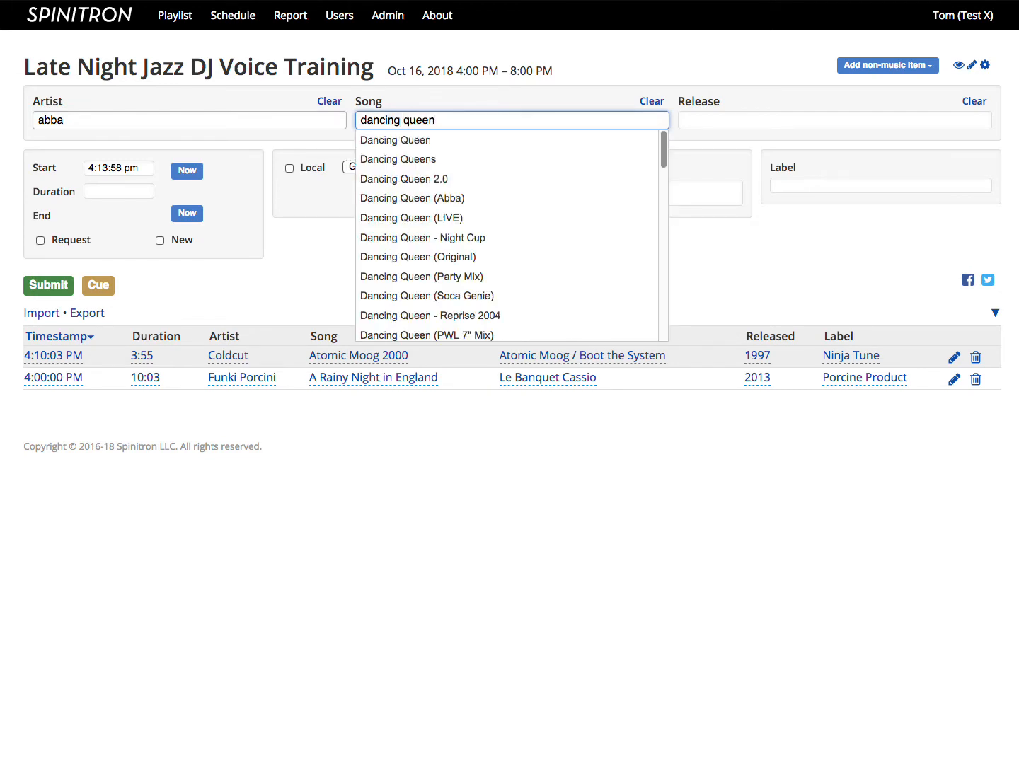
{"action": "left_click", "coordinate": [44, 286]}
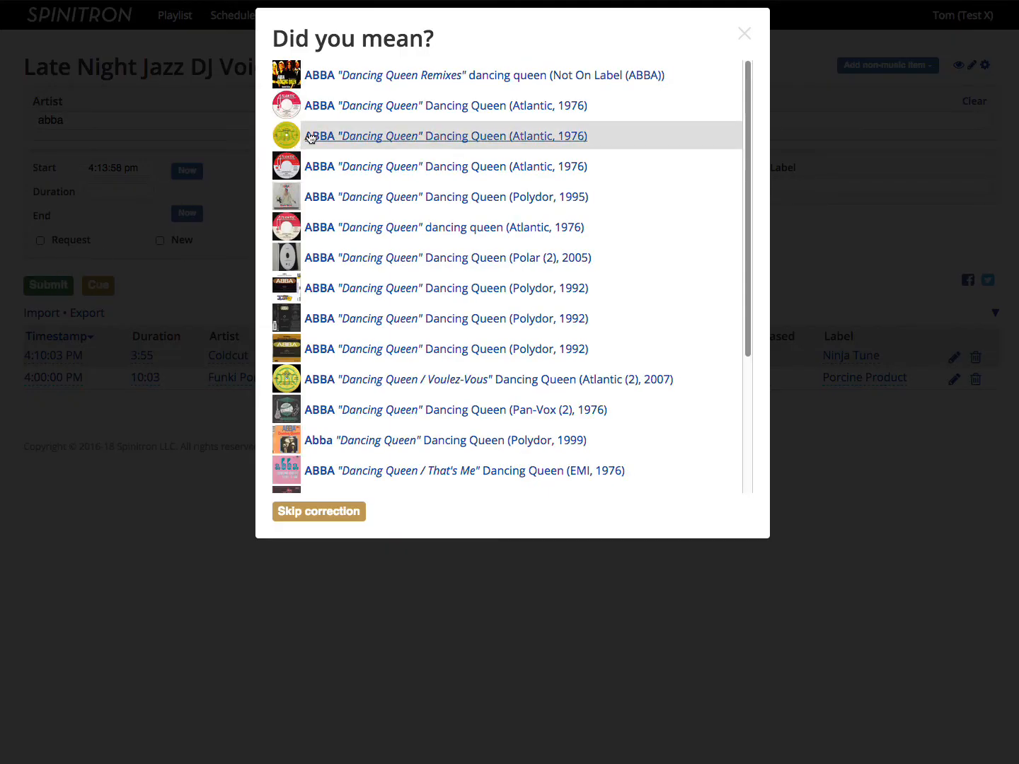
{"action": "left_click", "coordinate": [336, 112]}
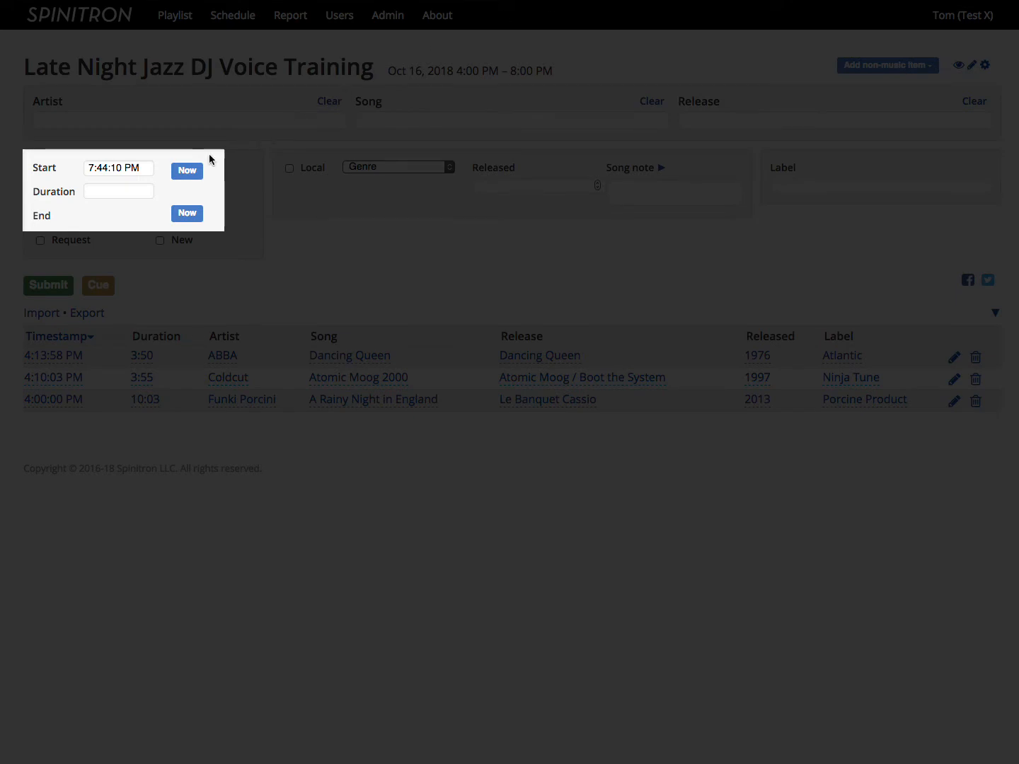
Step: Set the new entry's start and end times to the current time
{"action": "left_click", "coordinate": [186, 175]}
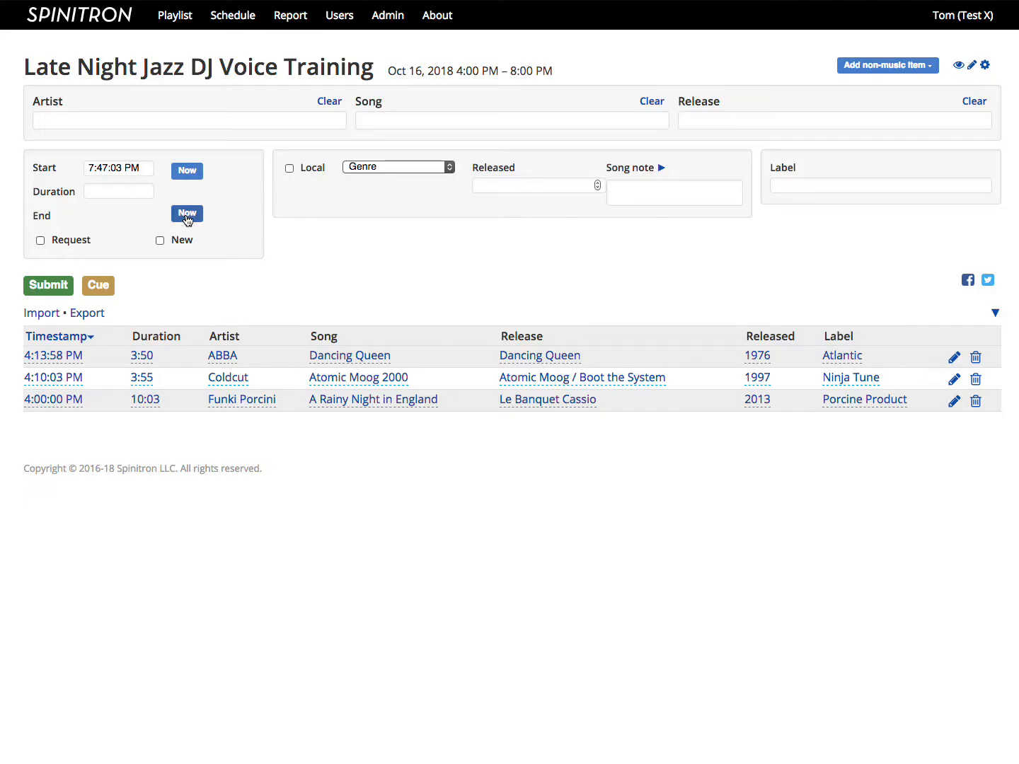
{"action": "left_click", "coordinate": [185, 214]}
Step: Change the timestamp of the Coldcut entry in the playlist to 4:15:03 PM
{"action": "left_click", "coordinate": [39, 380]}
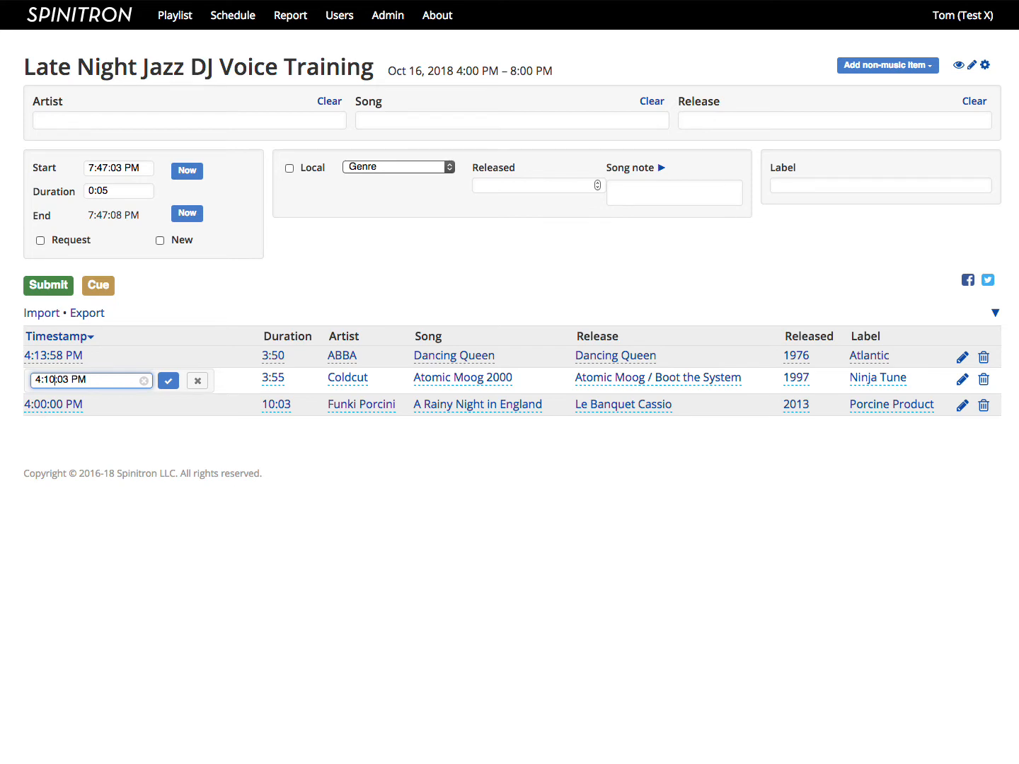
{"action": "key", "text": "BackSpace"}
{"action": "type", "text": "5"}
{"action": "key", "text": "Return"}
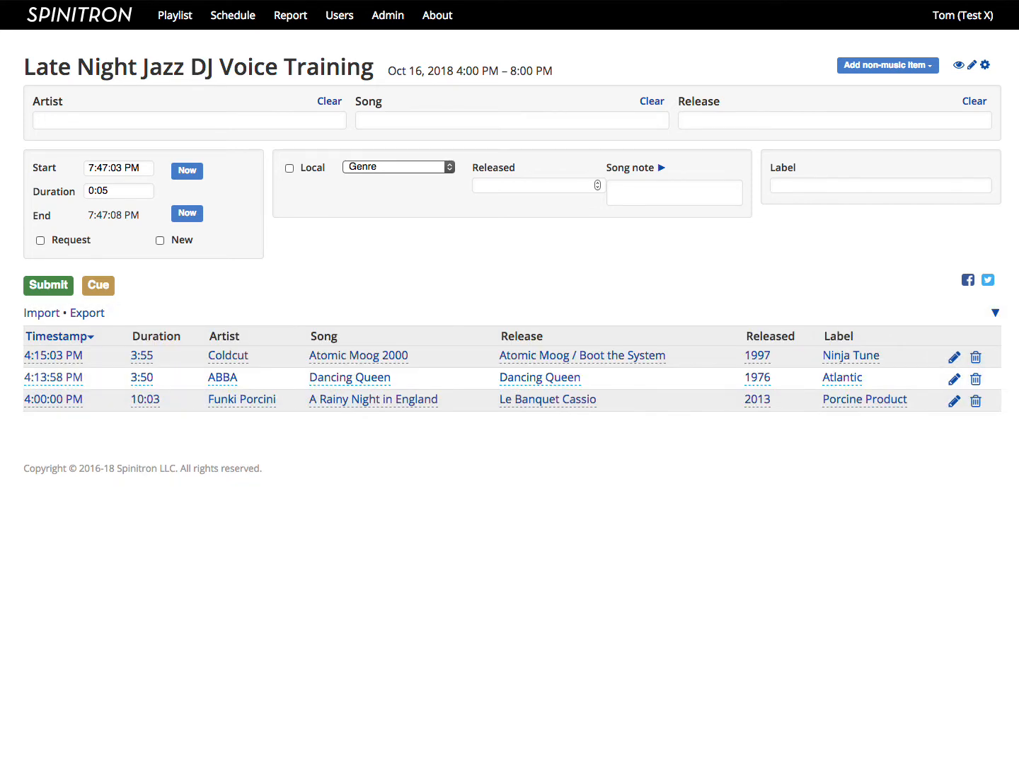
Step: Set the Coldcut entry's timestamp back to 4:10:03 PM
{"action": "left_click", "coordinate": [42, 351]}
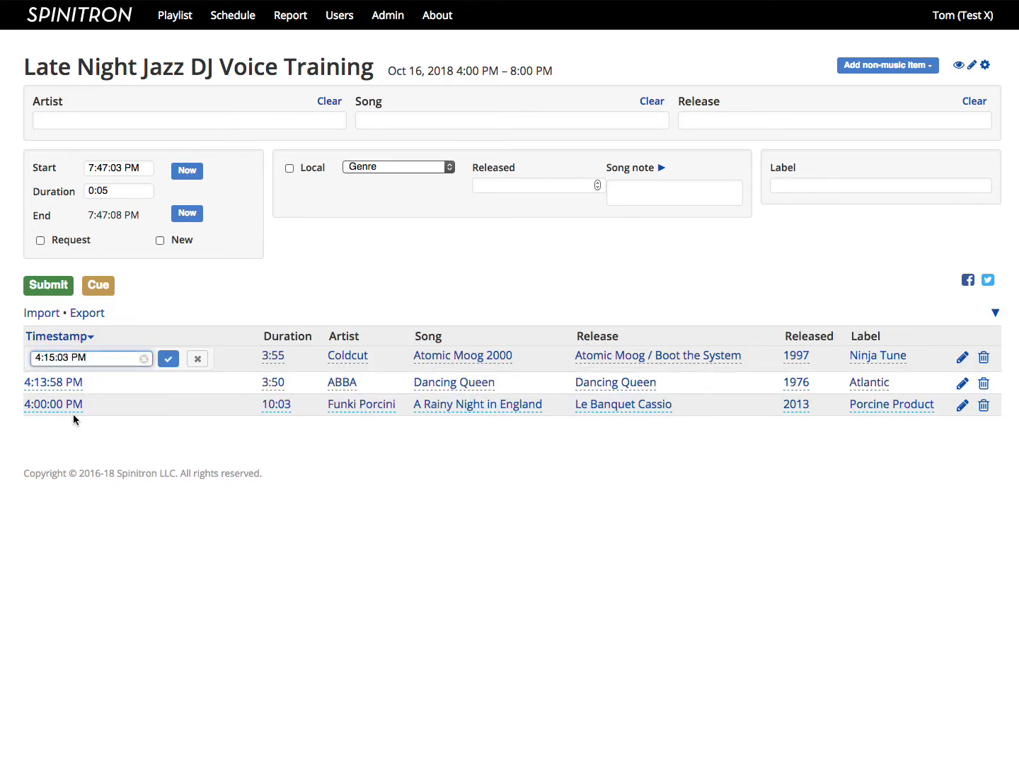
{"action": "key", "text": "BackSpace"}
{"action": "type", "text": "0"}
{"action": "key", "text": "Return"}
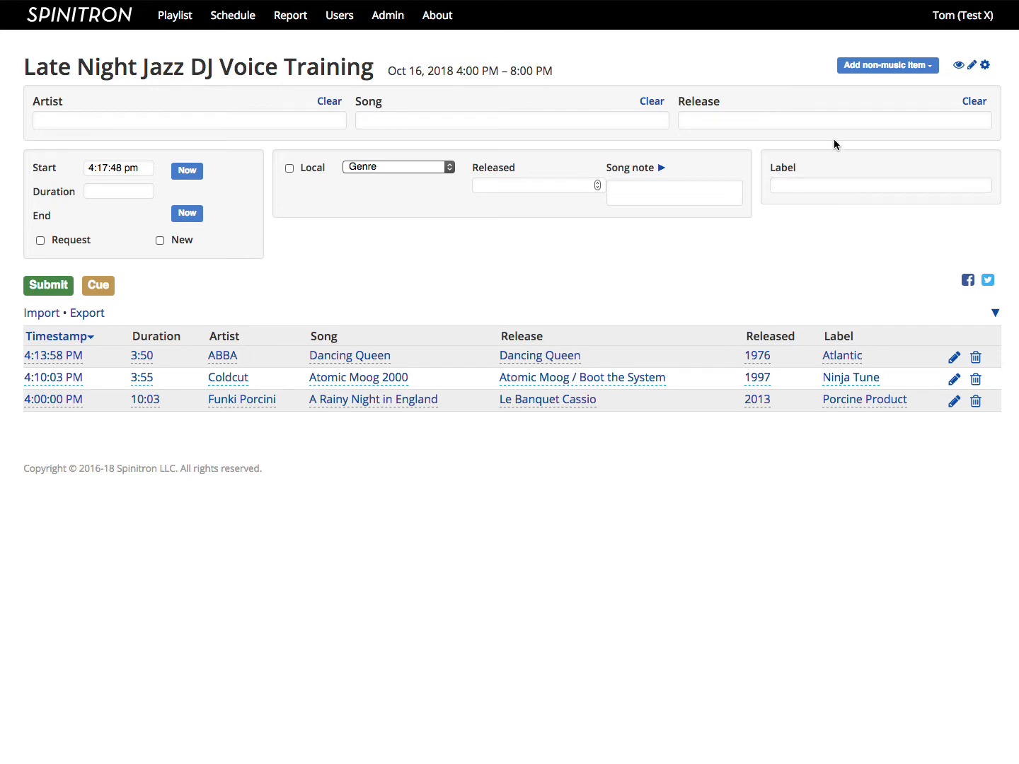
Step: Add a Legal ID non-music item starting at 4:30pm with Signature enabled and submit it to the playlist
{"action": "left_click", "coordinate": [882, 69]}
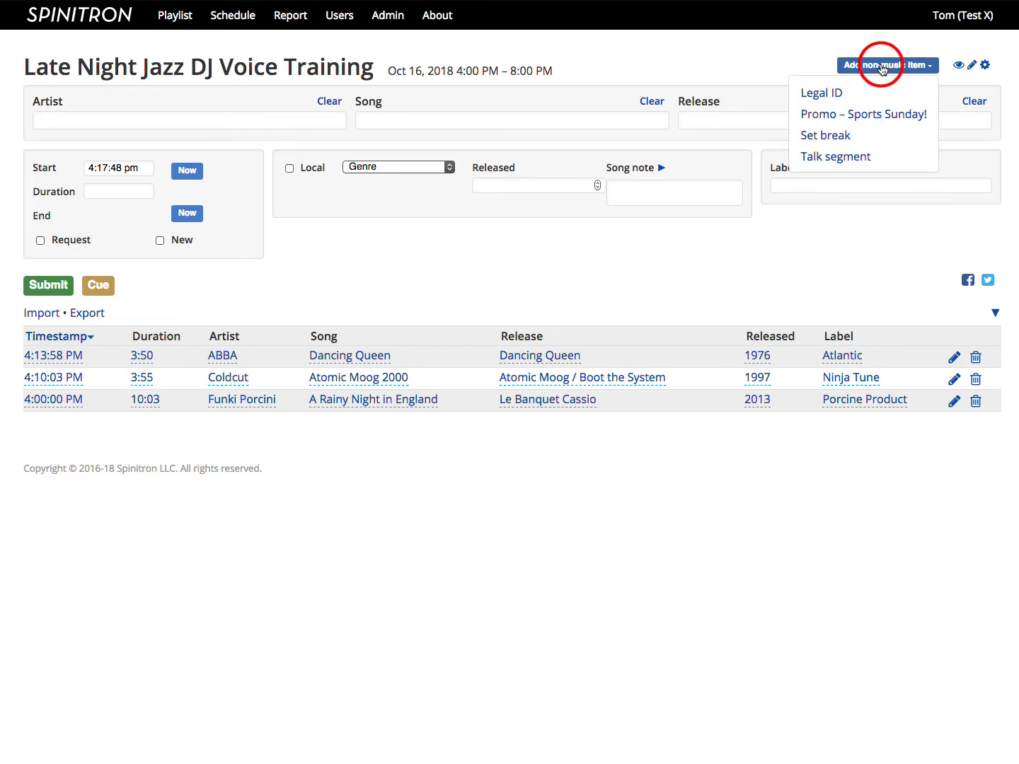
{"action": "left_click", "coordinate": [829, 96]}
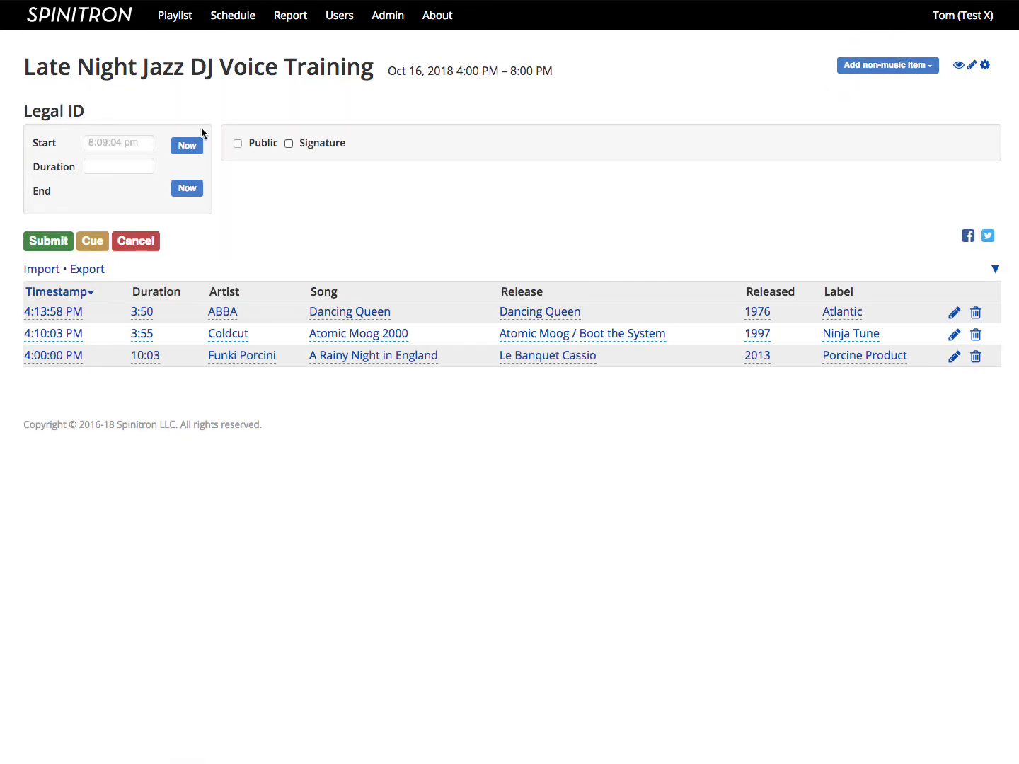
{"action": "left_click", "coordinate": [119, 143]}
{"action": "type", "text": "4:30pm"}
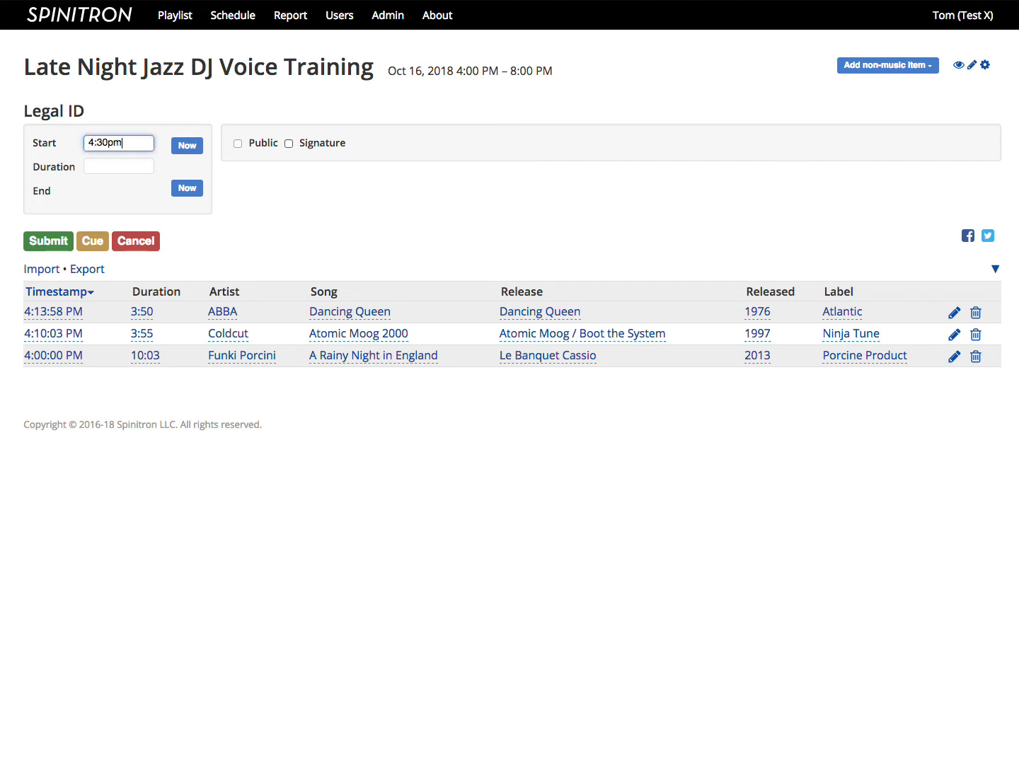
{"action": "left_click", "coordinate": [288, 144]}
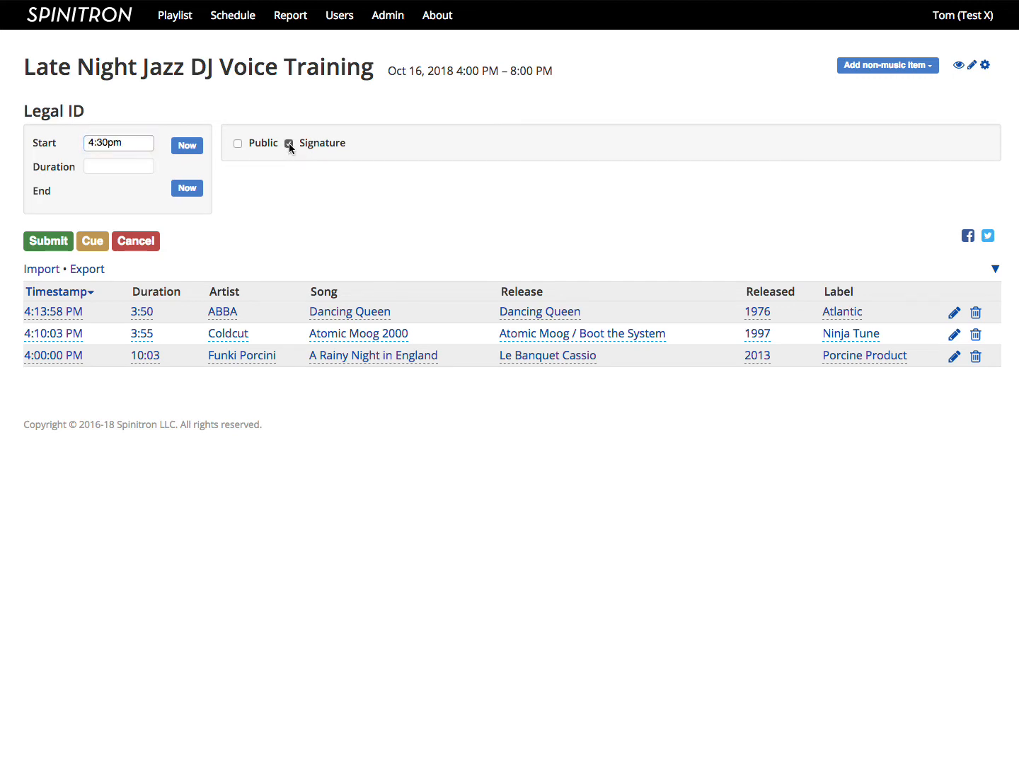
{"action": "left_click", "coordinate": [53, 239]}
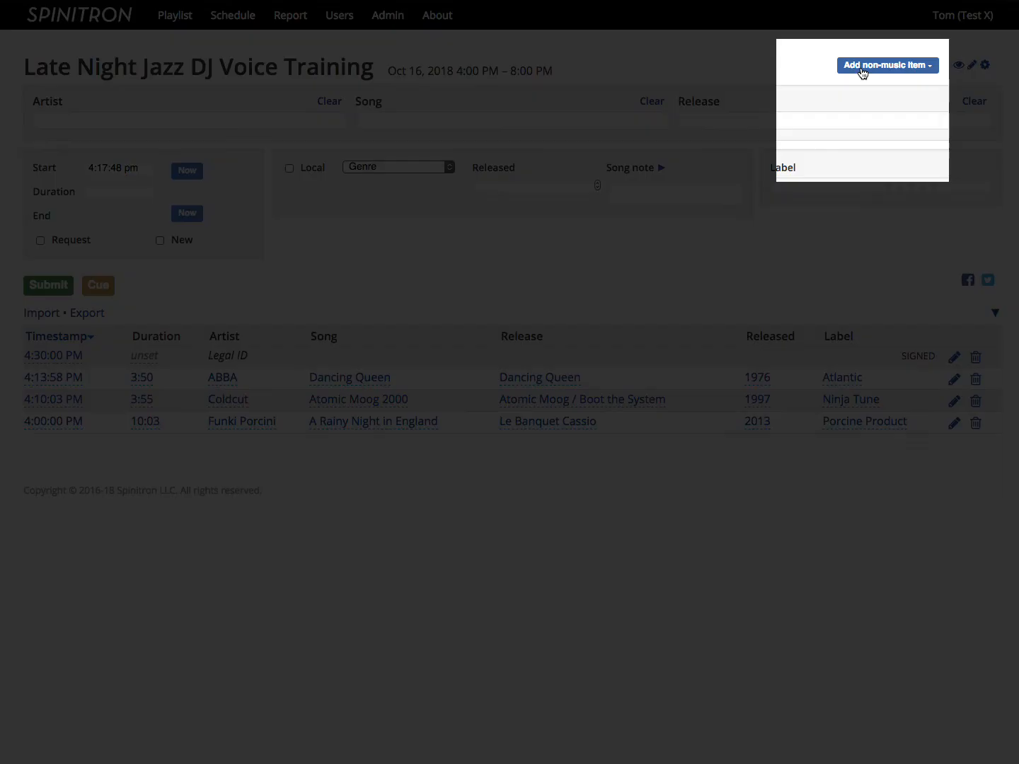
Step: Start a Talk segment non-music item and title it as an interview with the guest's full name
{"action": "left_click", "coordinate": [862, 69]}
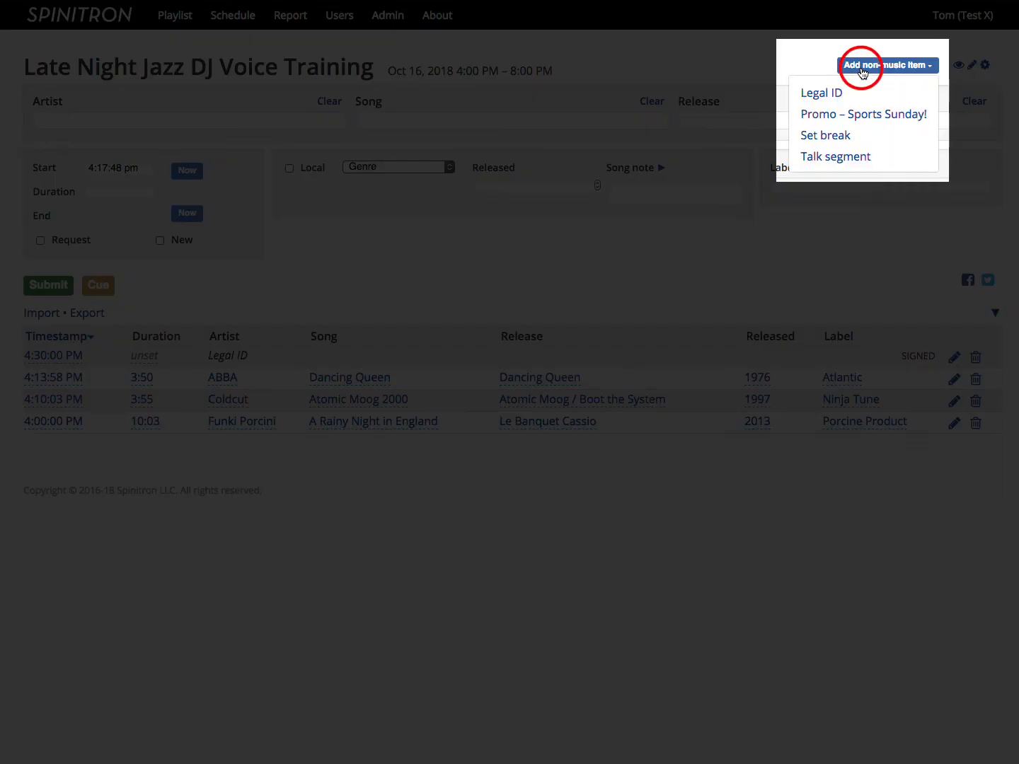
{"action": "left_click", "coordinate": [838, 156]}
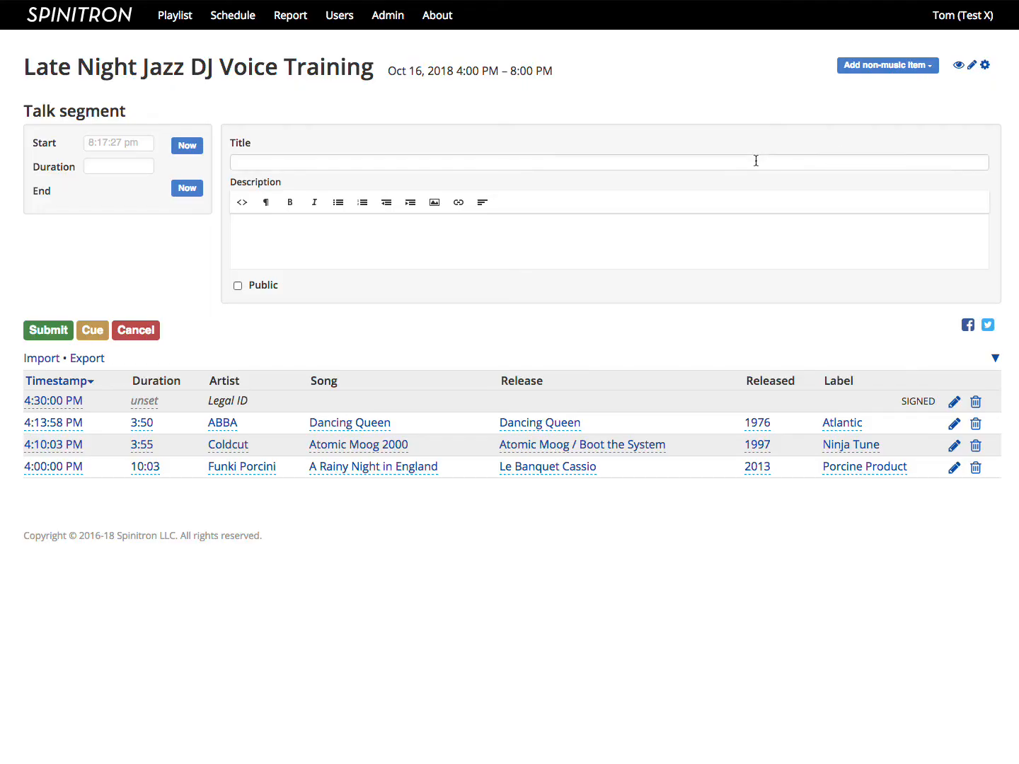
{"action": "left_click", "coordinate": [753, 160]}
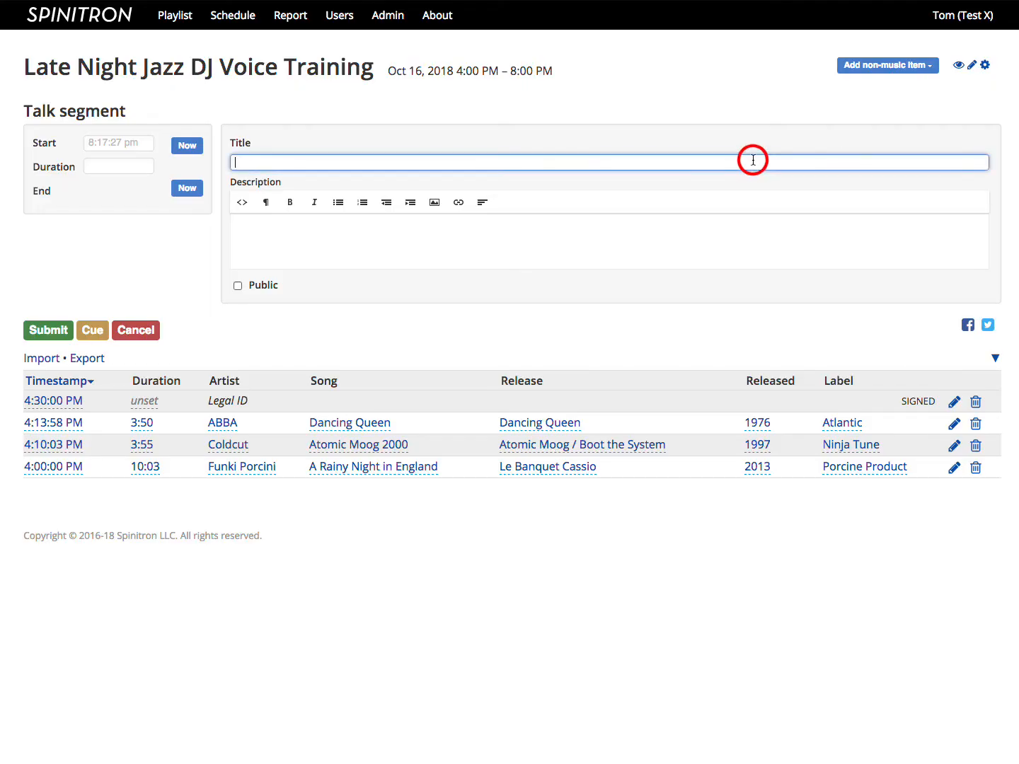
{"action": "type", "text": "Interview with Dr. Thaddeus Venture"}
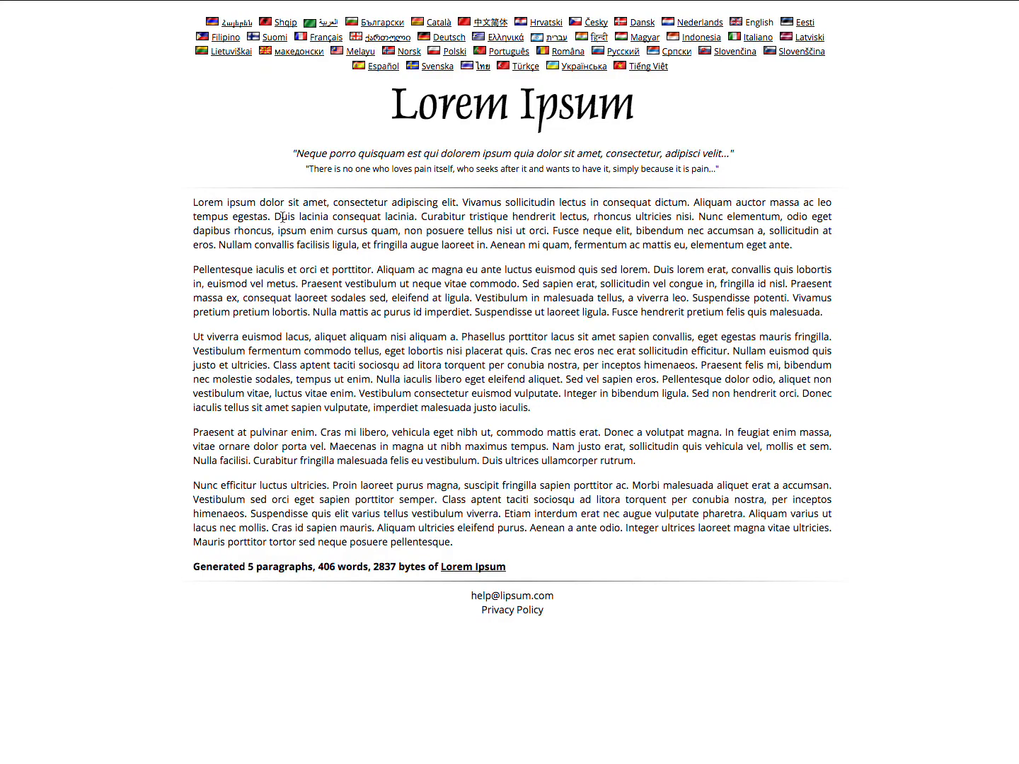
Step: Copy the first two paragraphs from the Lorem Ipsum page into the talk segment's description
{"action": "triple_click", "coordinate": [285, 221]}
{"action": "left_click_drag", "start_coordinate": [285, 221], "coordinate": [286, 265]}
{"action": "key", "text": "super+c"}
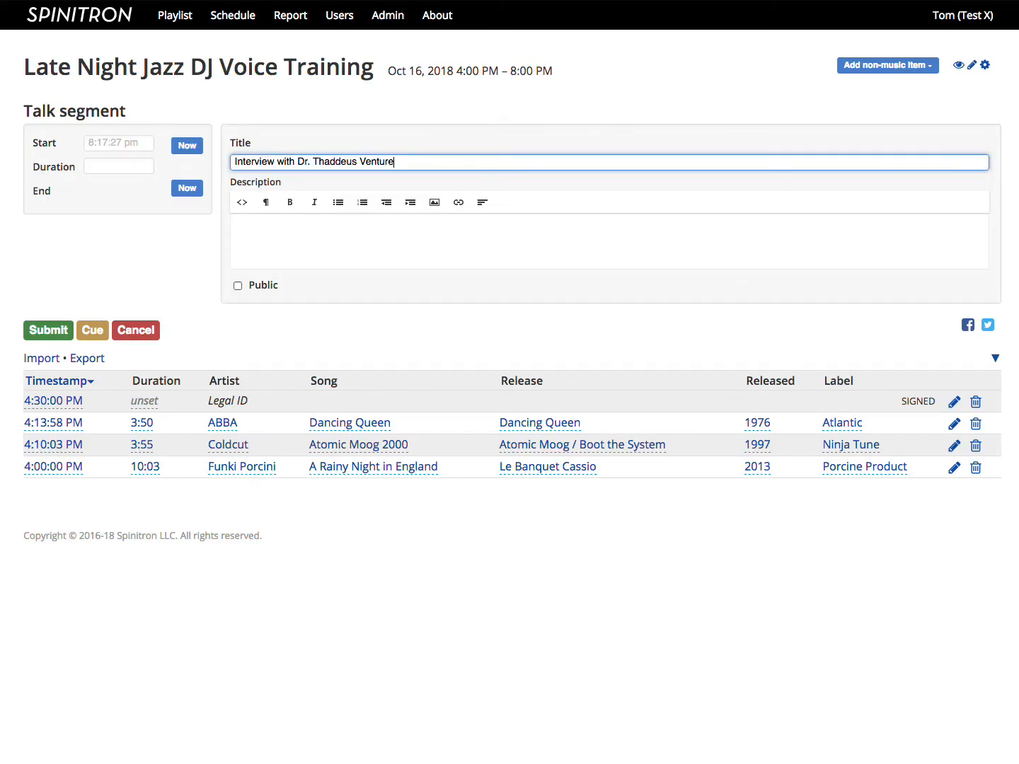
{"action": "left_click", "coordinate": [280, 240]}
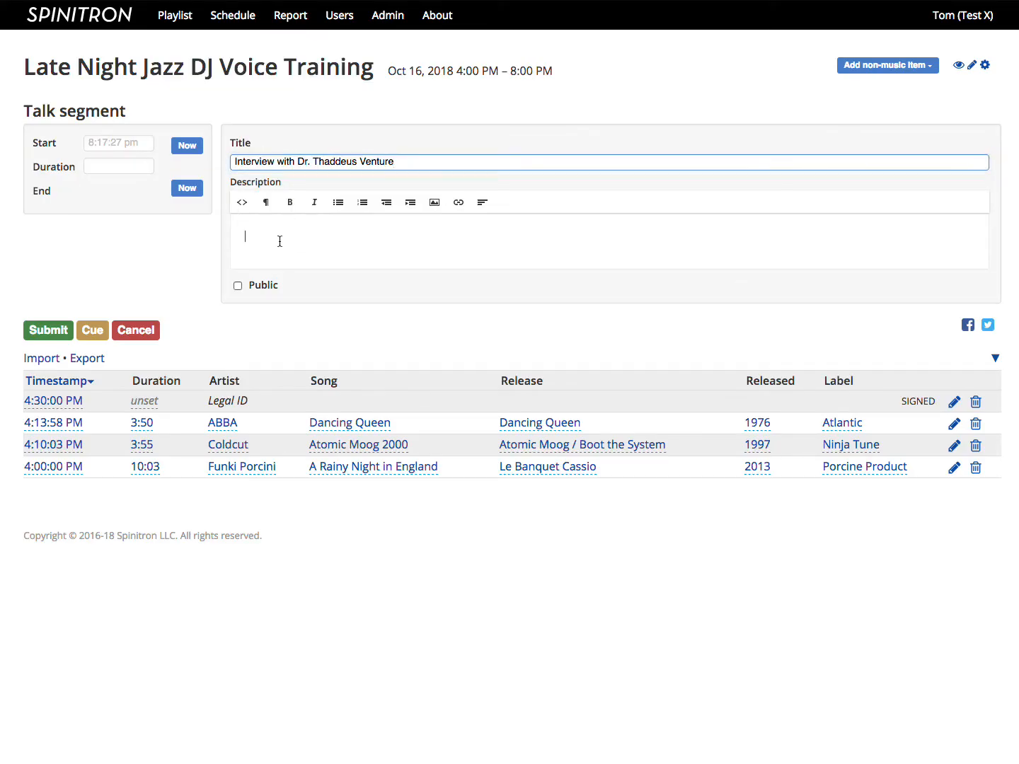
{"action": "key", "text": "super+v"}
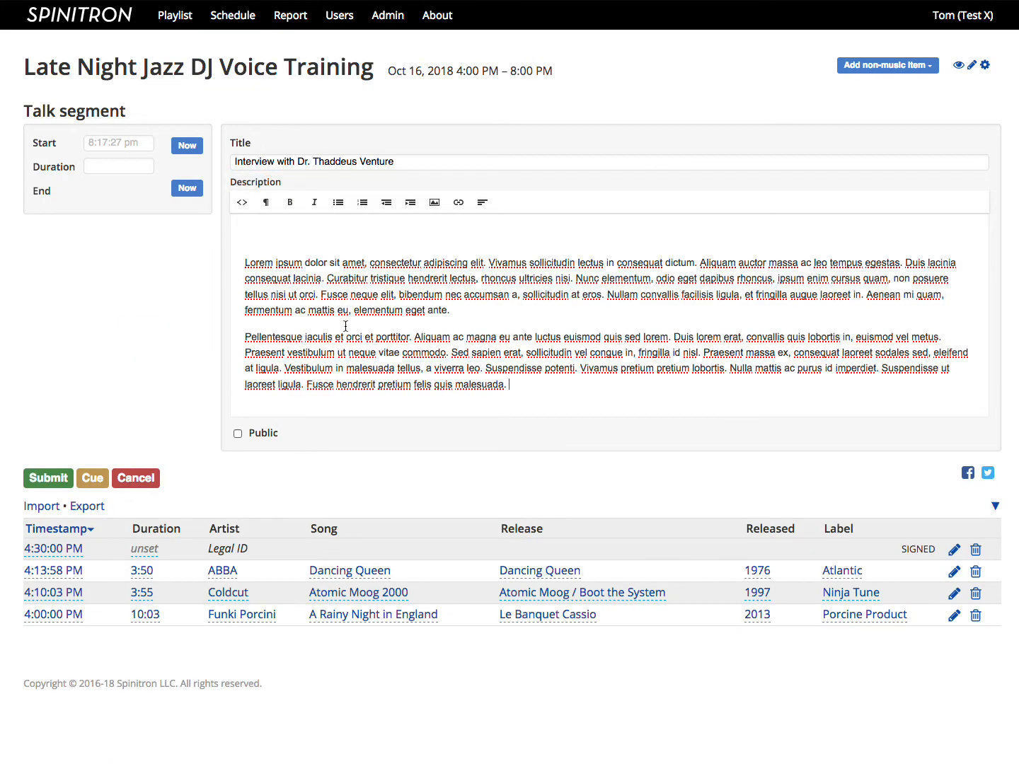
Step: Make a blank line between the two Lorem Ipsum paragraphs in the talk segment's description
{"action": "key", "text": "Up"}
{"action": "key", "text": "Down"}
{"action": "key", "text": "Left"}
{"action": "key", "text": "Return"}
{"action": "key", "text": "Return"}
{"action": "key", "text": "BackSpace"}
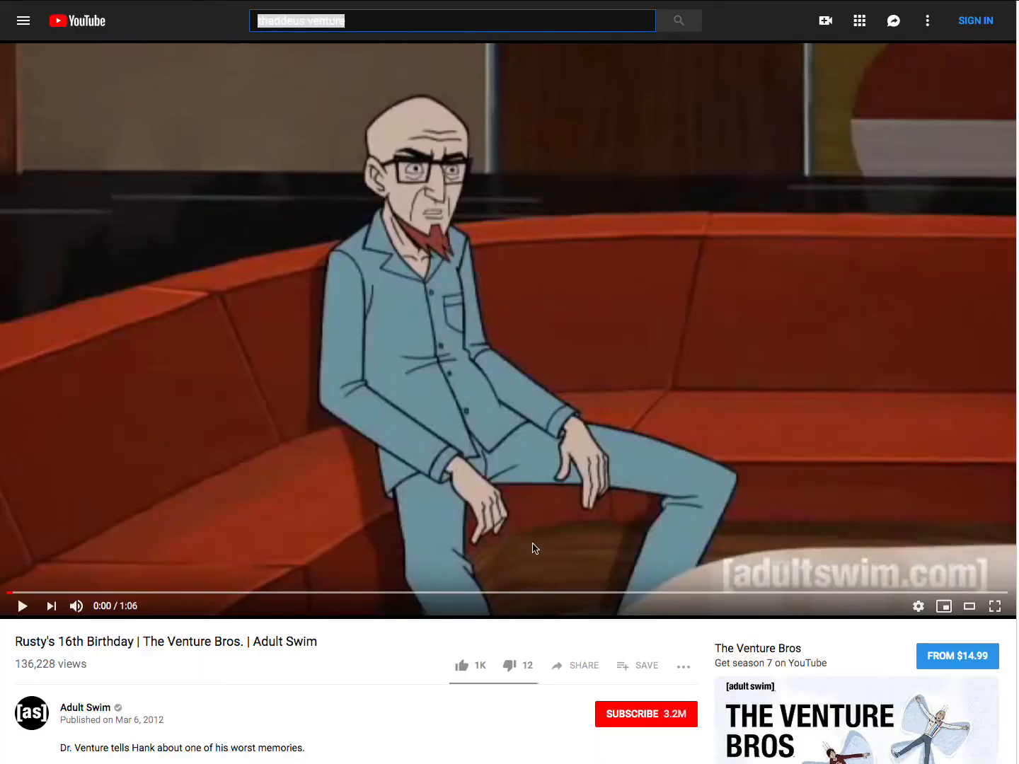
Step: Copy the embed code of the YouTube video "Rusty's 16th Birthday" and paste it between the description's two paragraphs in Spinitron
{"action": "left_click", "coordinate": [577, 667]}
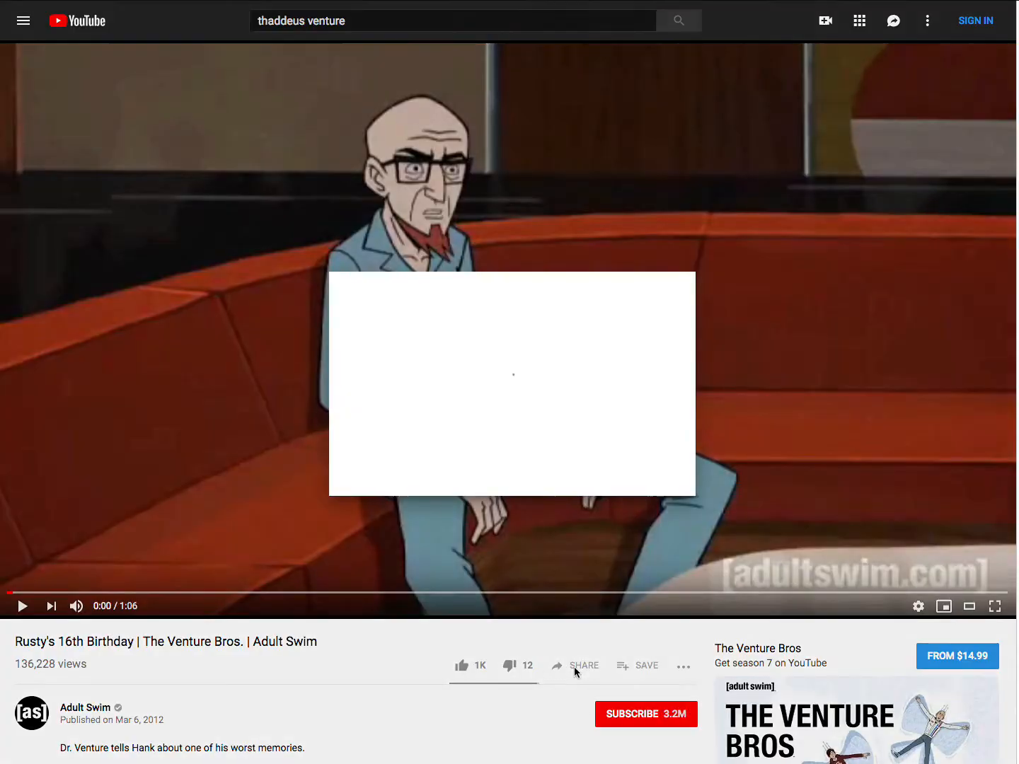
{"action": "left_click", "coordinate": [370, 335]}
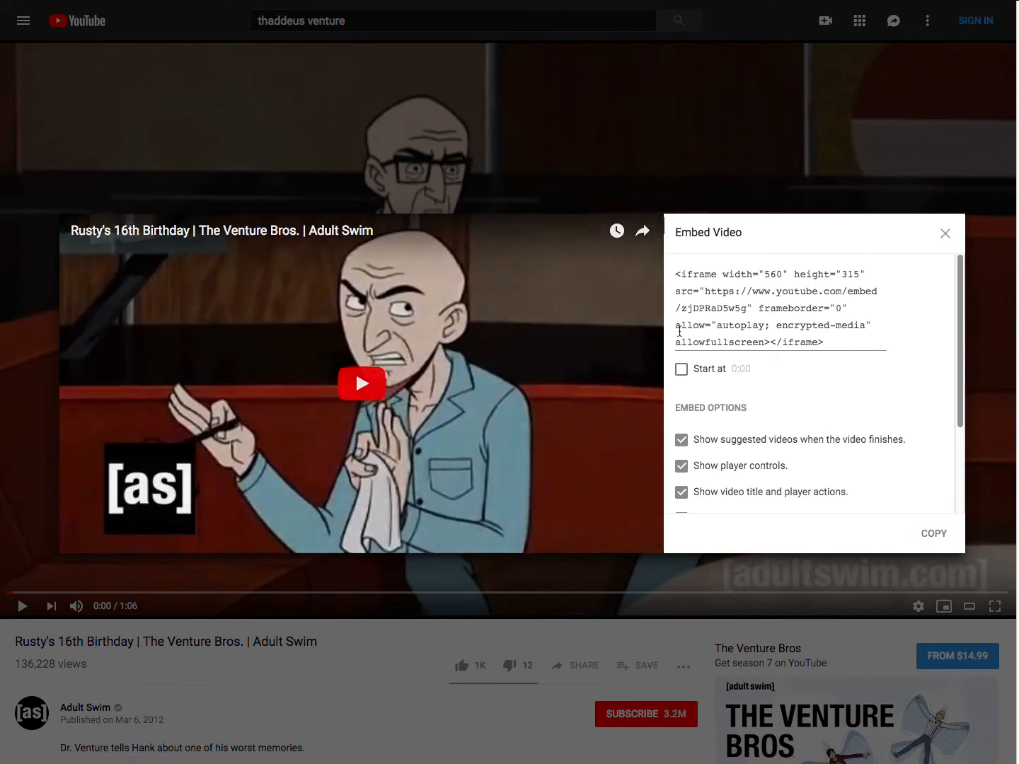
{"action": "left_click", "coordinate": [931, 539]}
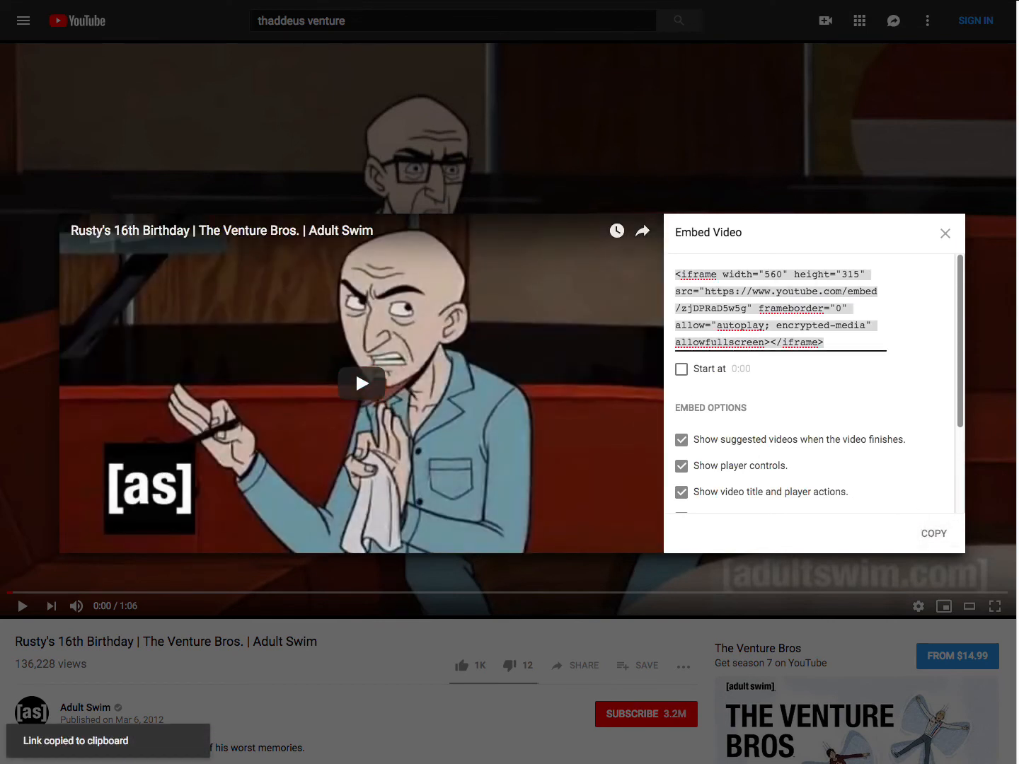
{"action": "key", "text": "ctrl+Tab"}
{"action": "key", "text": "super+v"}
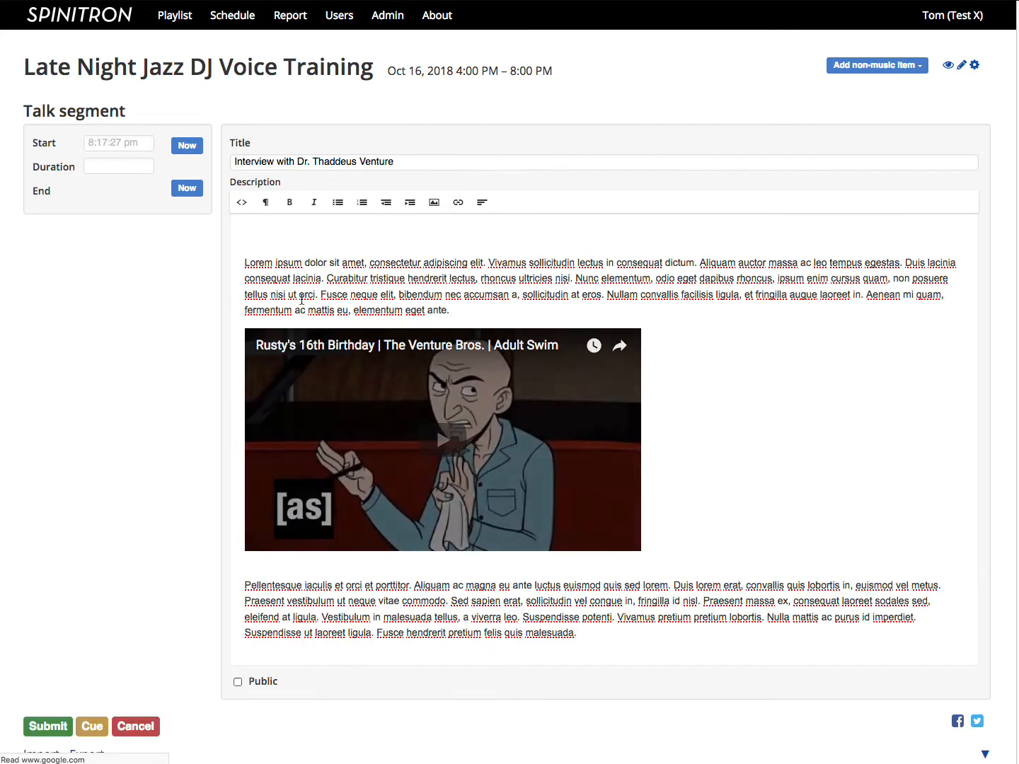
Step: Set the talk segment's start time to 4:31pm and submit it to the playlist
{"action": "left_click", "coordinate": [119, 143]}
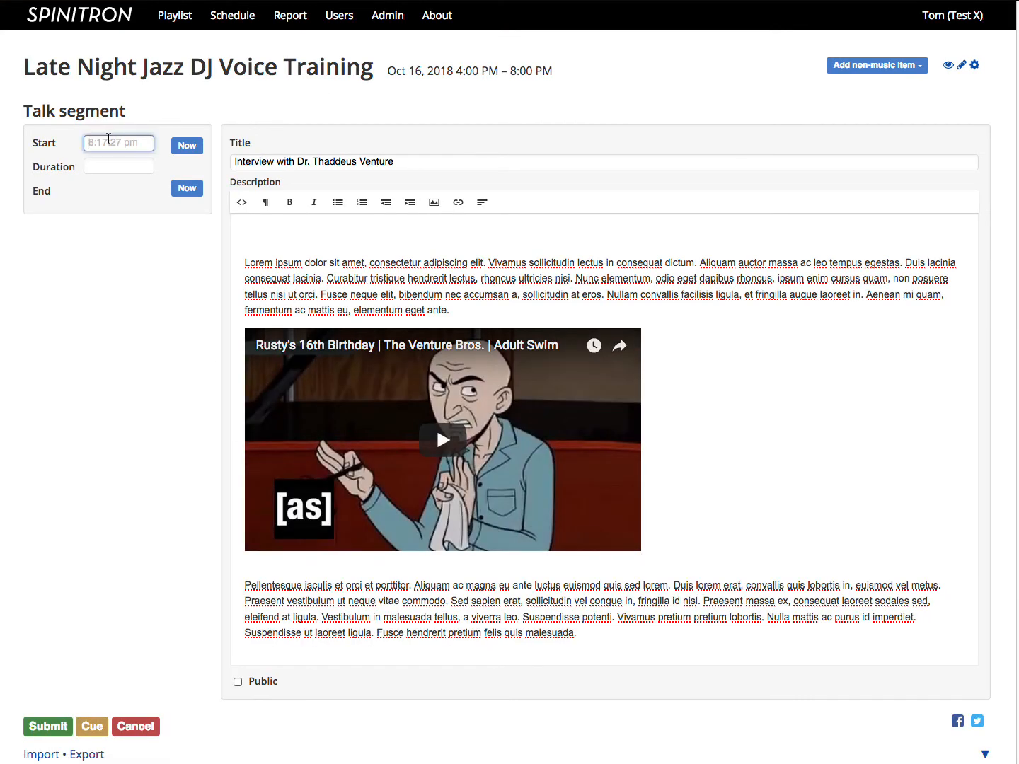
{"action": "type", "text": "4:30"}
{"action": "key", "text": "BackSpace"}
{"action": "type", "text": "1pm"}
{"action": "left_click", "coordinate": [48, 726]}
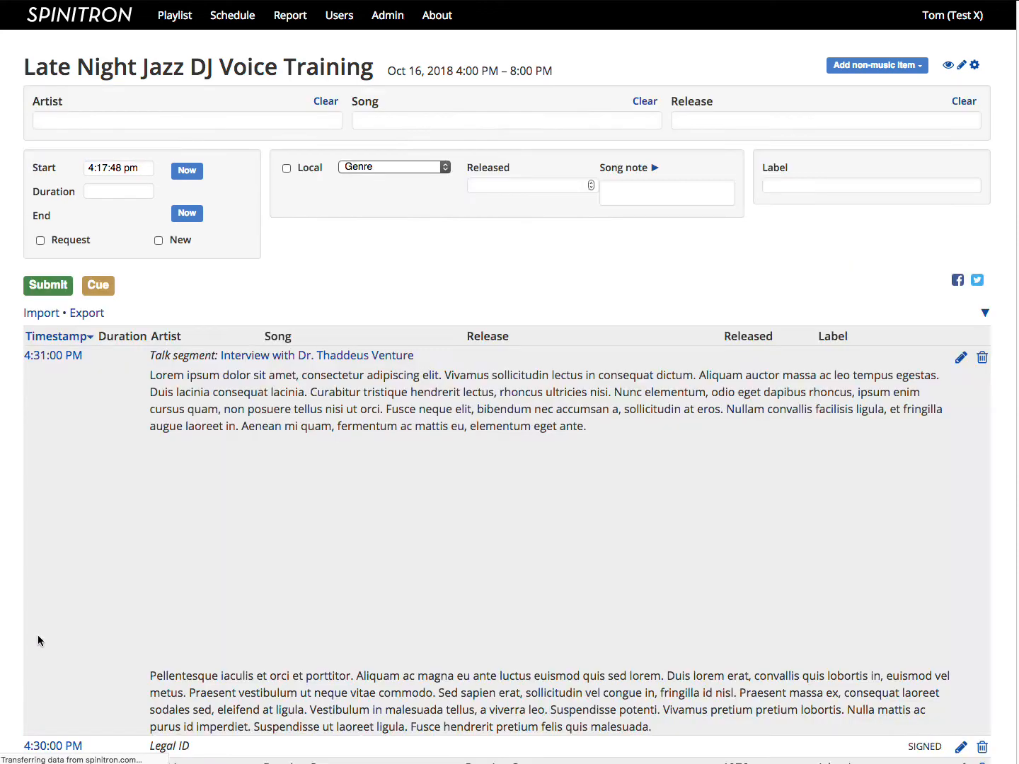
Step: Review the submitted talk segment in the playlist and check the playlist's public page for it
{"action": "scroll", "coordinate": [38, 635], "scroll_direction": "down", "scroll_amount": 2}
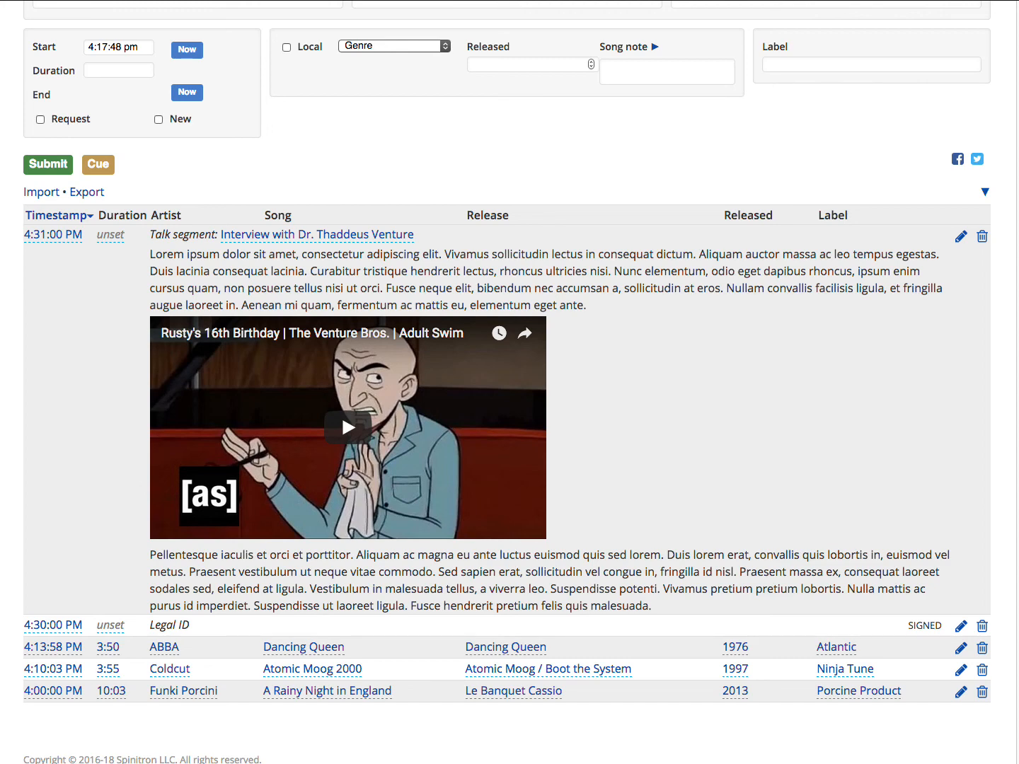
{"action": "scroll", "coordinate": [820, 91], "scroll_direction": "up", "scroll_amount": 3}
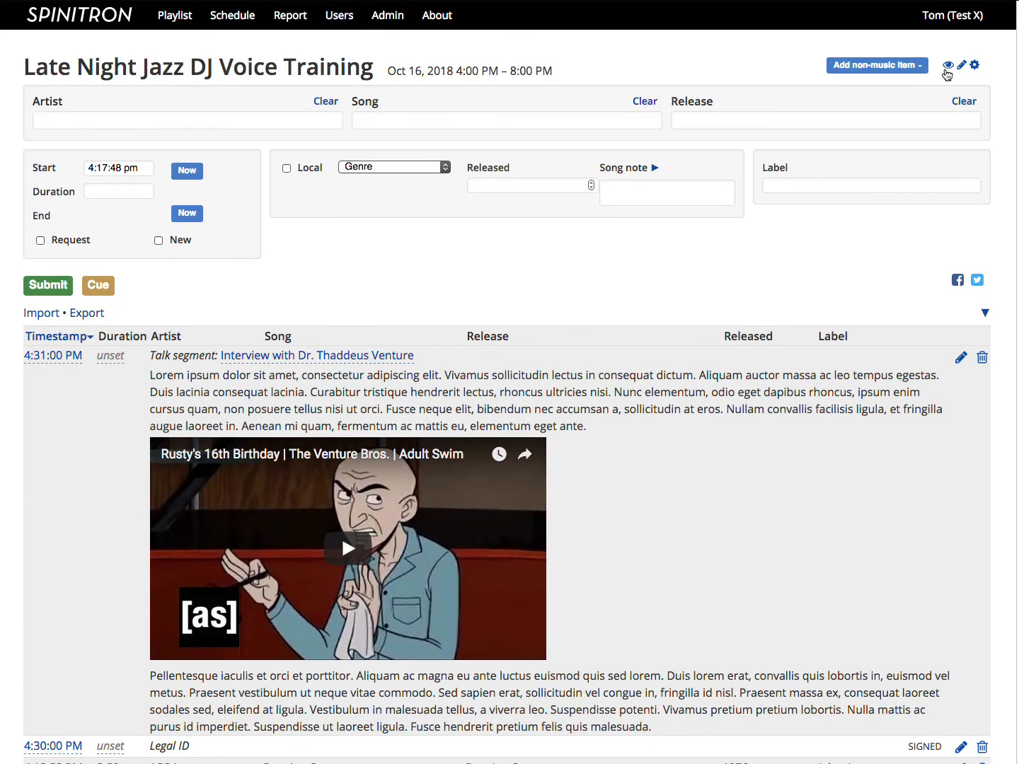
{"action": "left_click", "coordinate": [948, 67]}
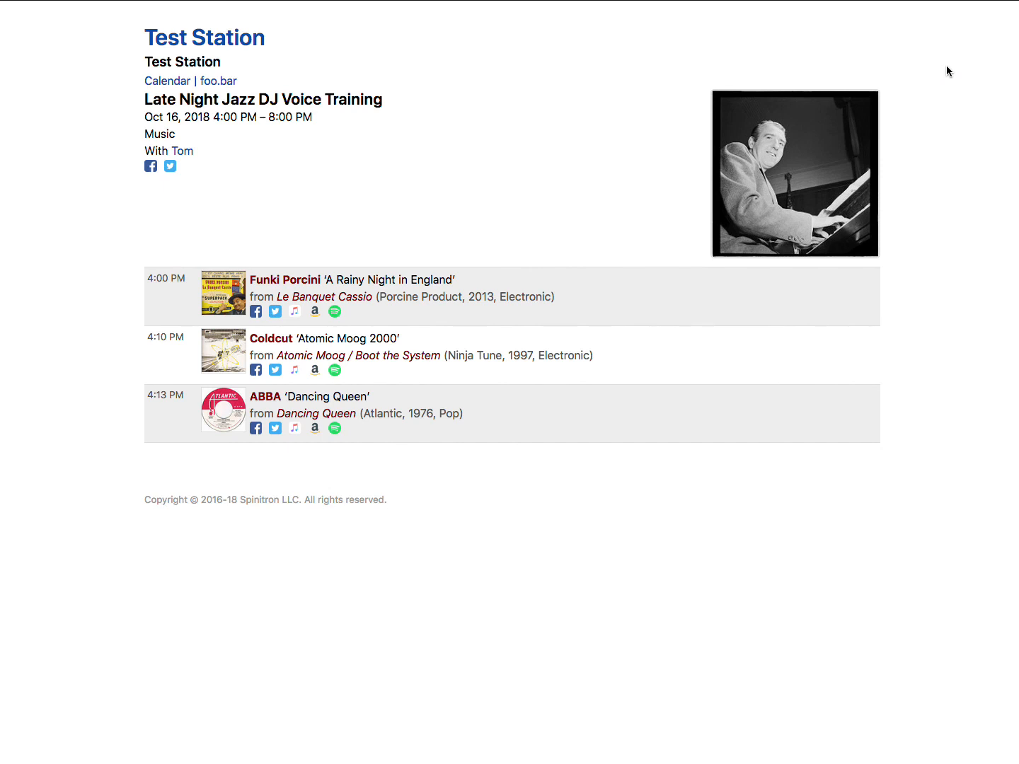
{"action": "scroll", "coordinate": [946, 71], "scroll_direction": "left", "scroll_amount": 5}
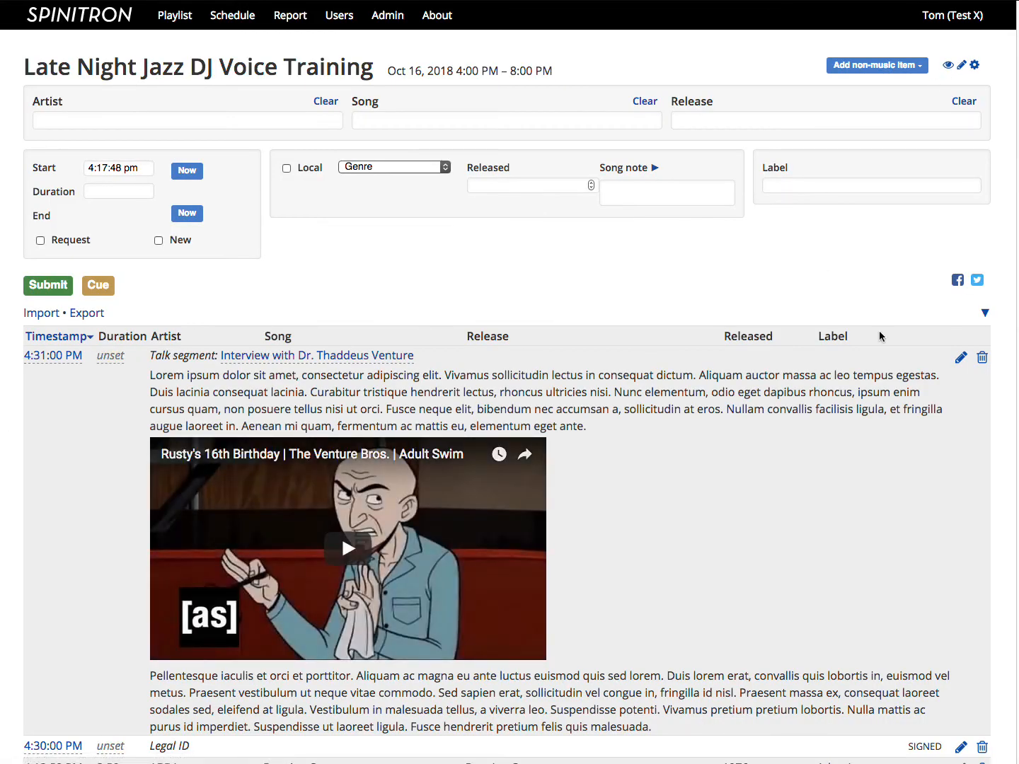
Step: Edit the 4:31 PM talk segment to make it Public and submit the change
{"action": "left_click", "coordinate": [960, 357]}
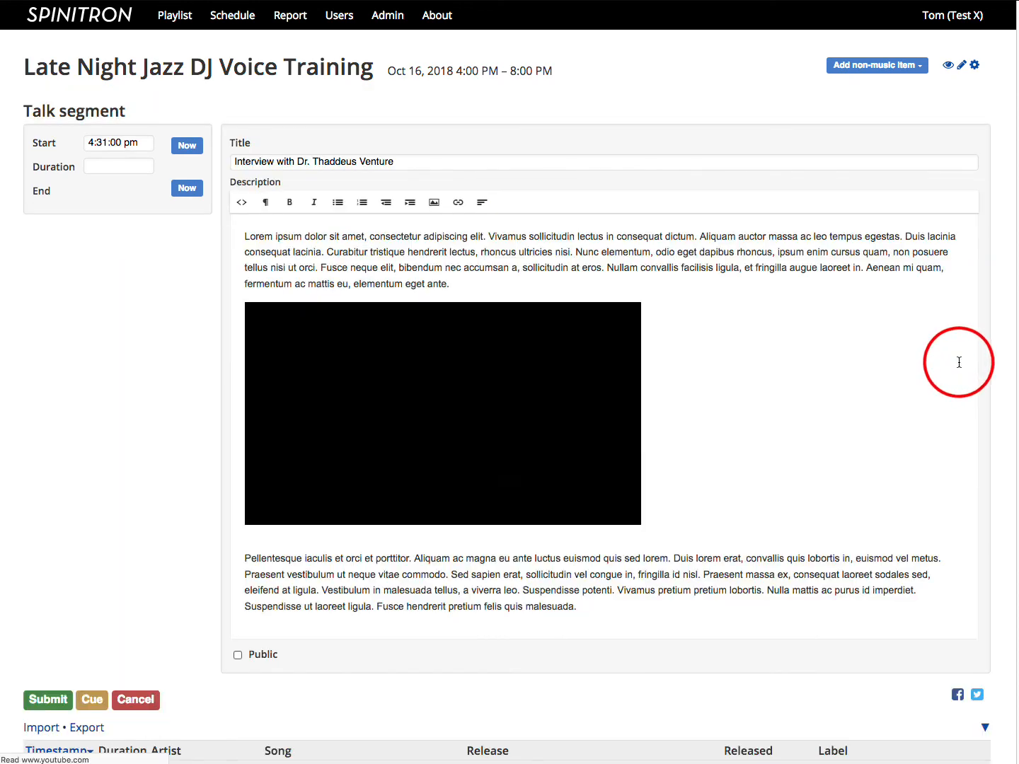
{"action": "left_click", "coordinate": [238, 655]}
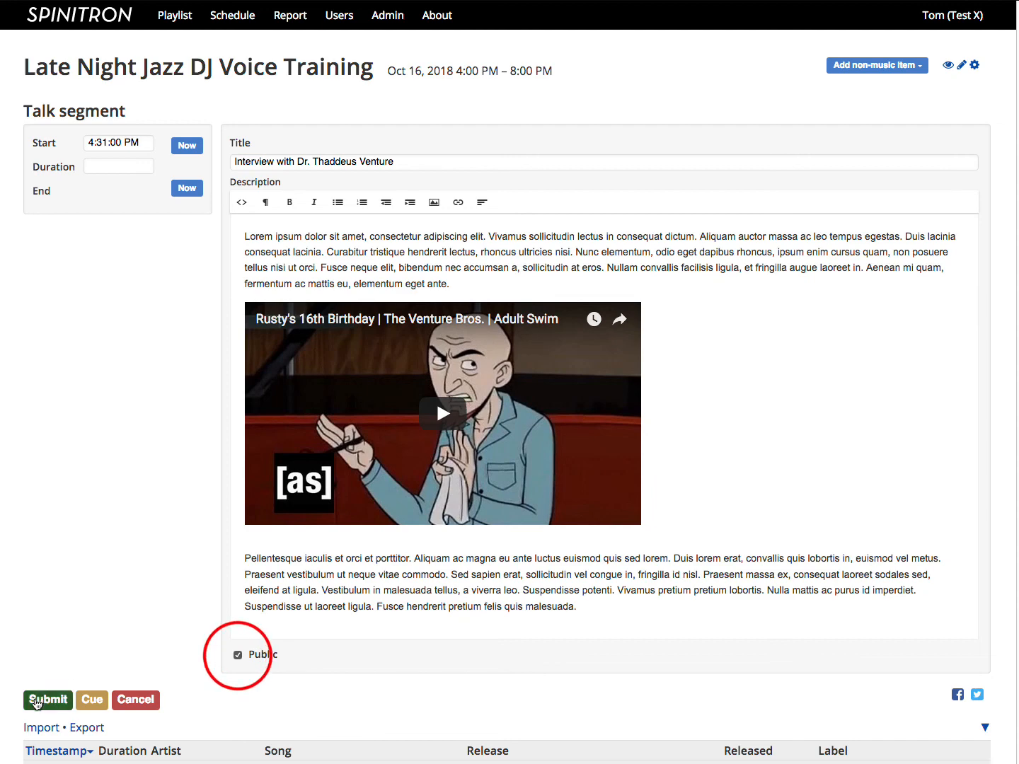
{"action": "left_click", "coordinate": [35, 700]}
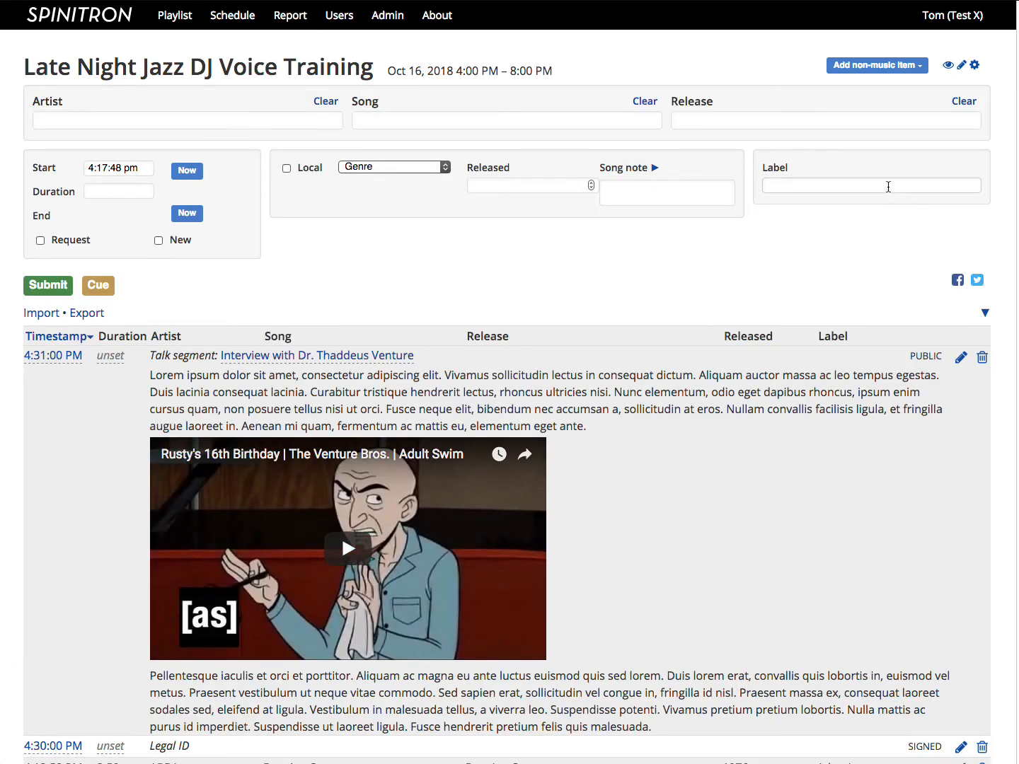
Step: View the talk segment with its embedded video on the playlist's public page, and close that page
{"action": "left_click", "coordinate": [949, 67]}
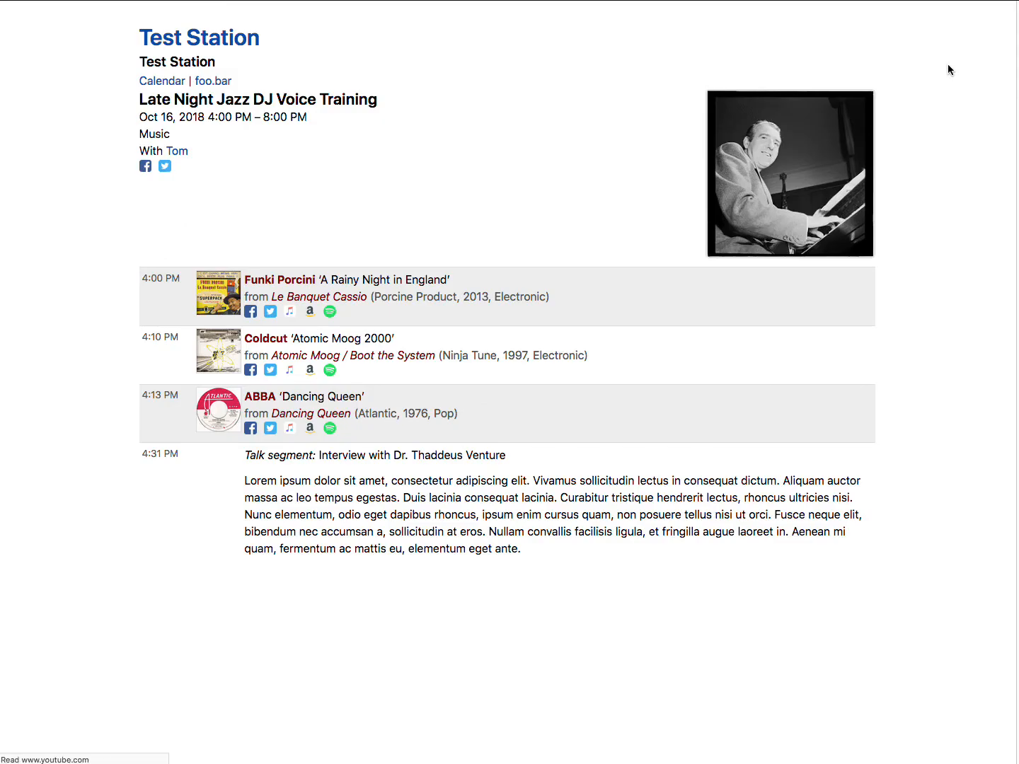
{"action": "scroll", "coordinate": [910, 262], "scroll_direction": "down", "scroll_amount": 5}
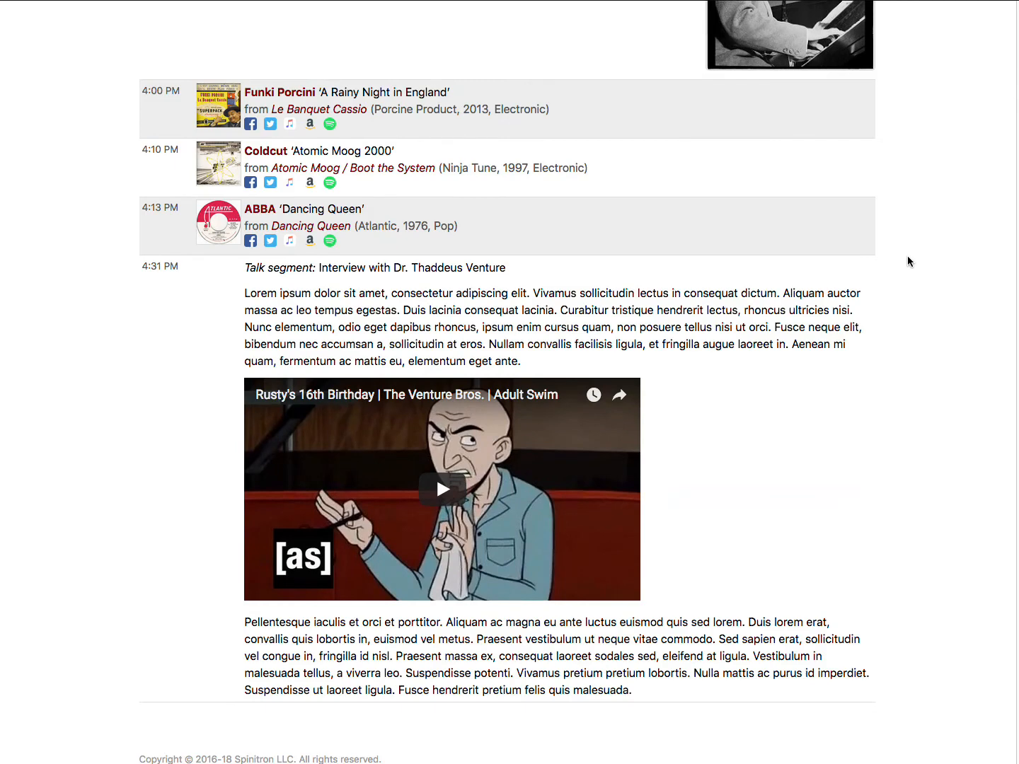
{"action": "key", "text": "super+w"}
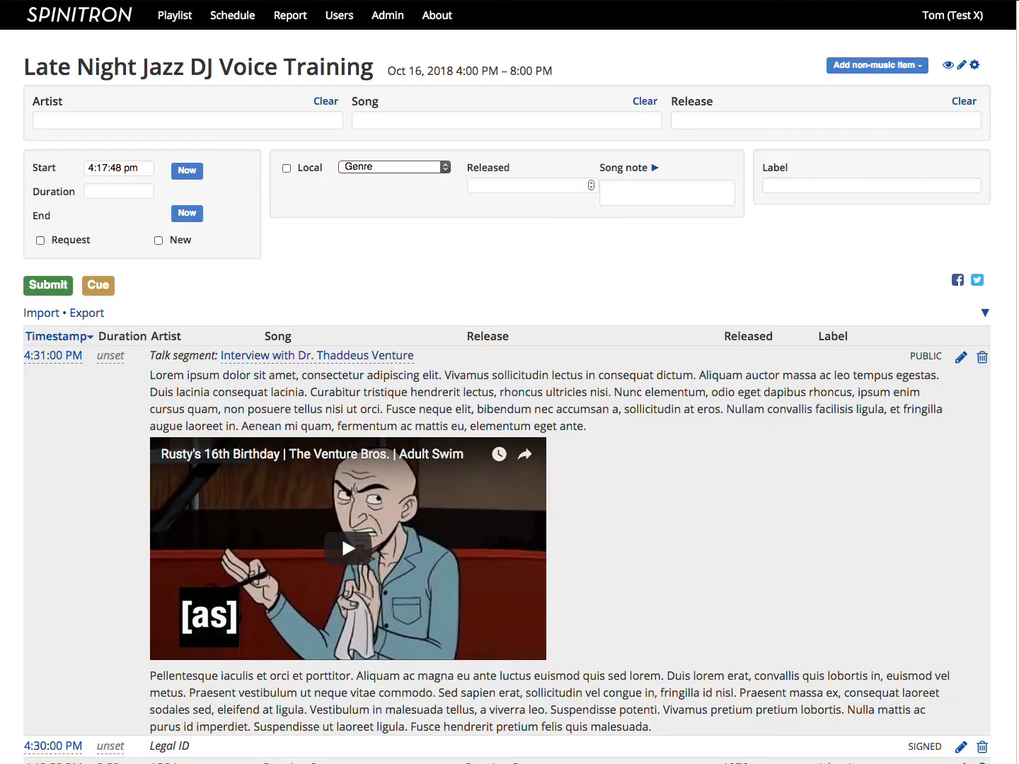